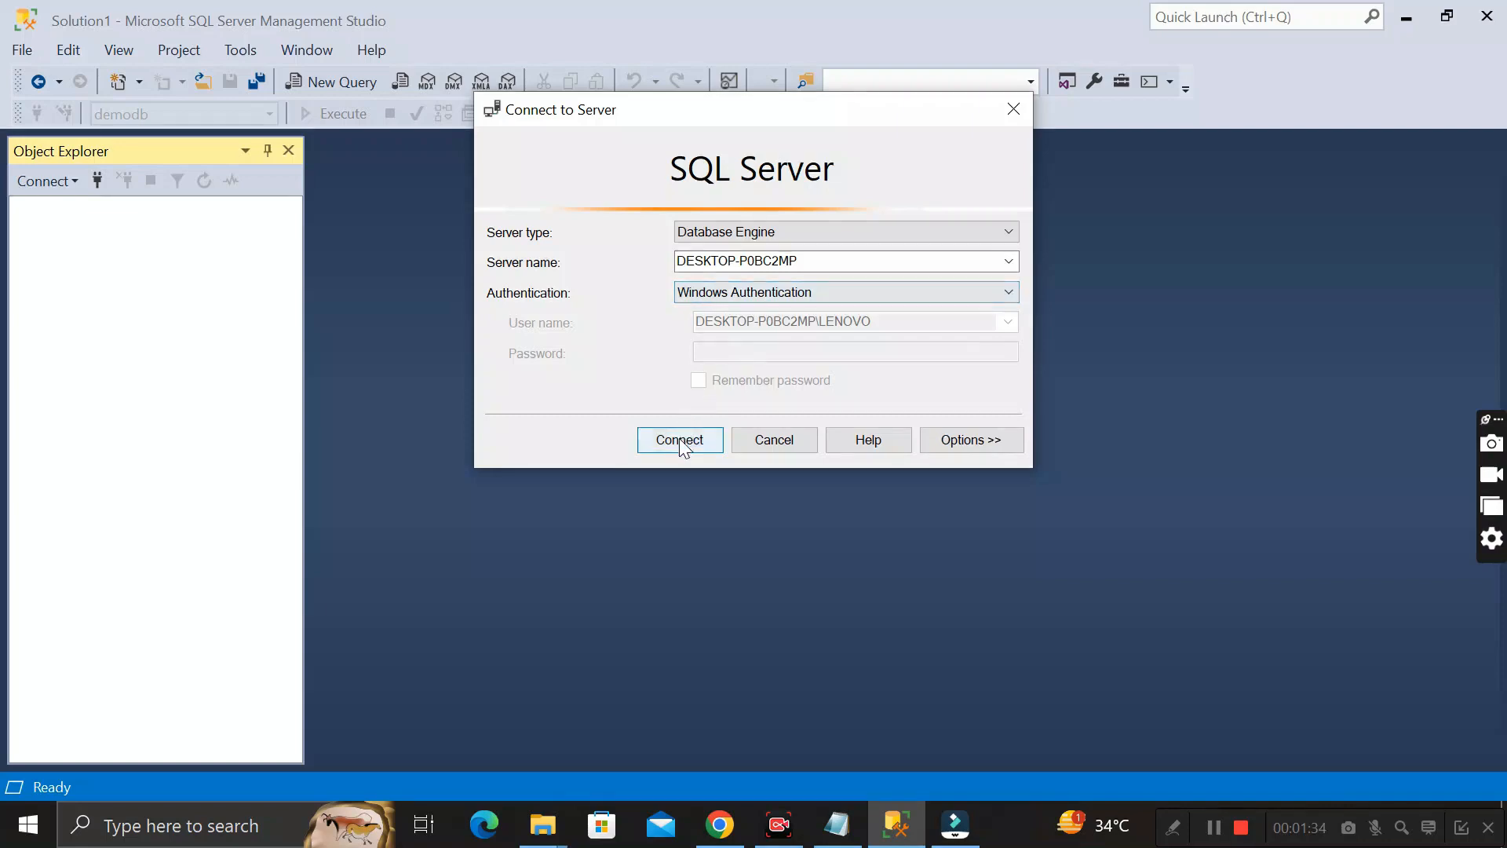
Connect to the DESKTOP-P0BC2MP database engine with Windows Authentication and look over its existing databases
left_click(680, 440)
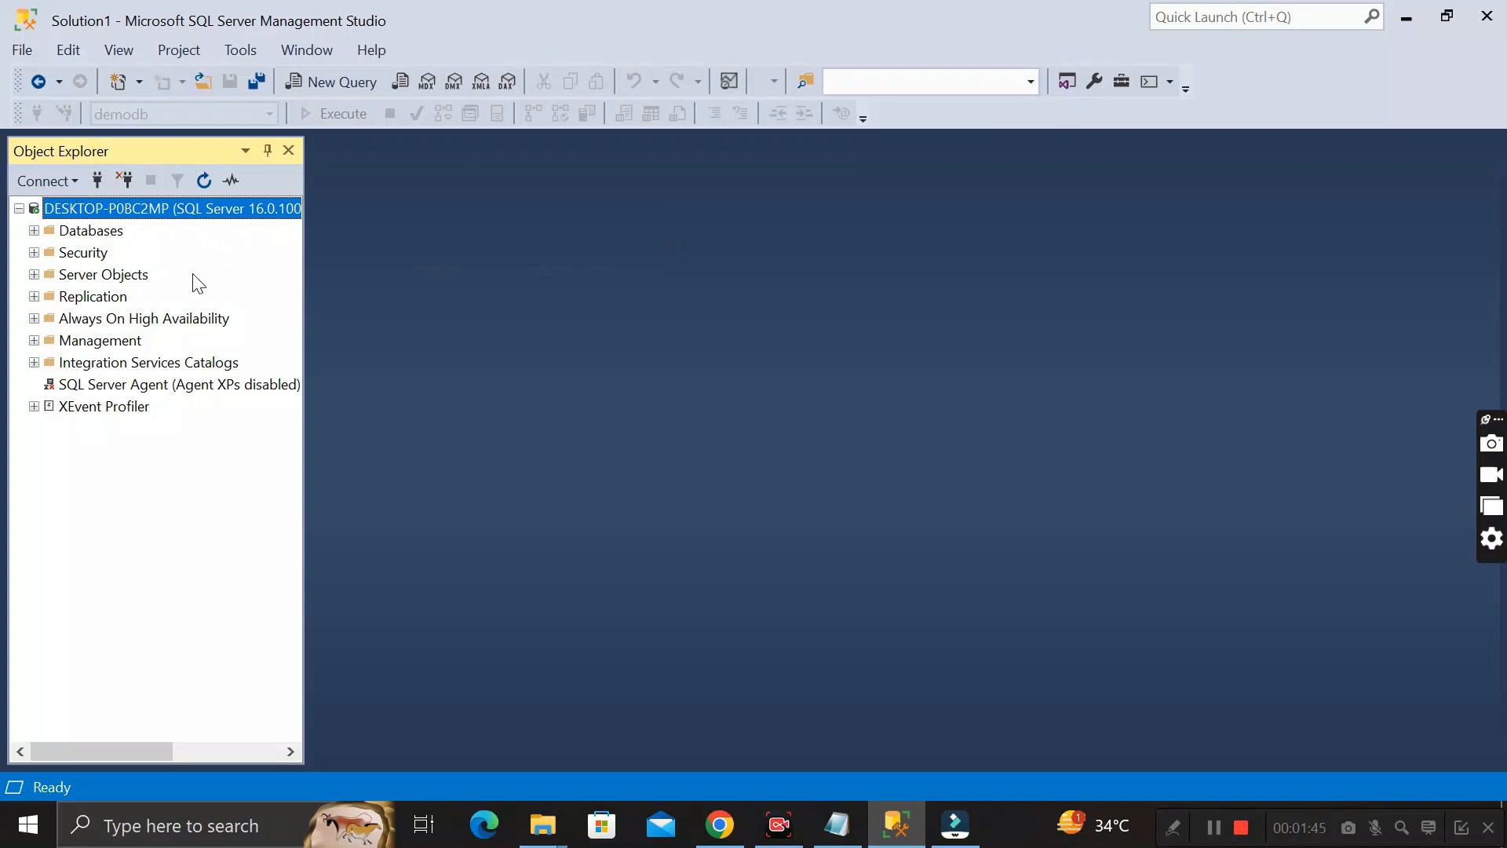
left_click(82, 232)
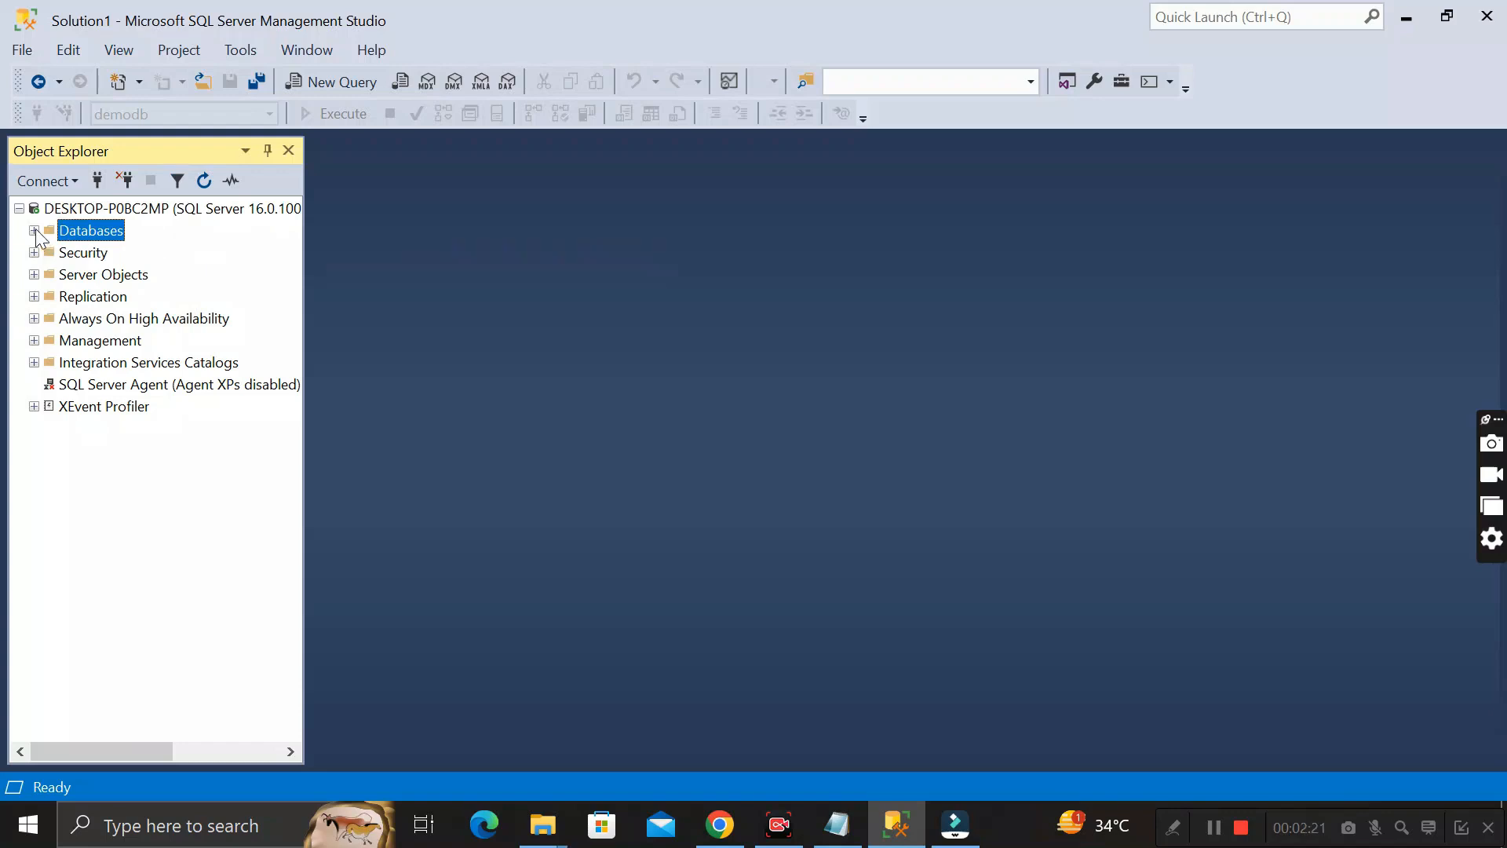
left_click(34, 231)
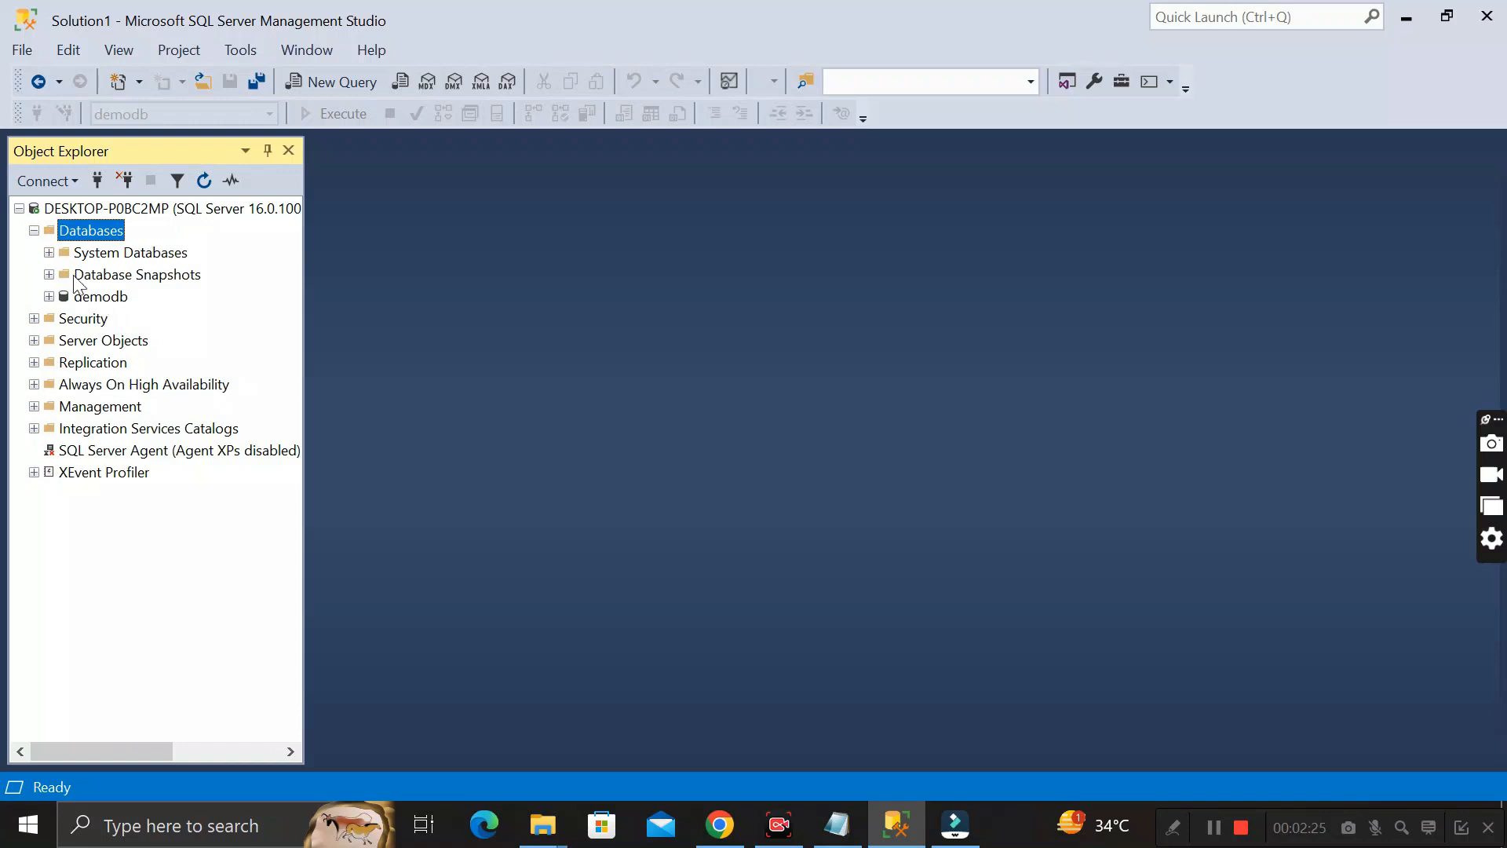
left_click(34, 231)
left_click(35, 231)
left_click(33, 231)
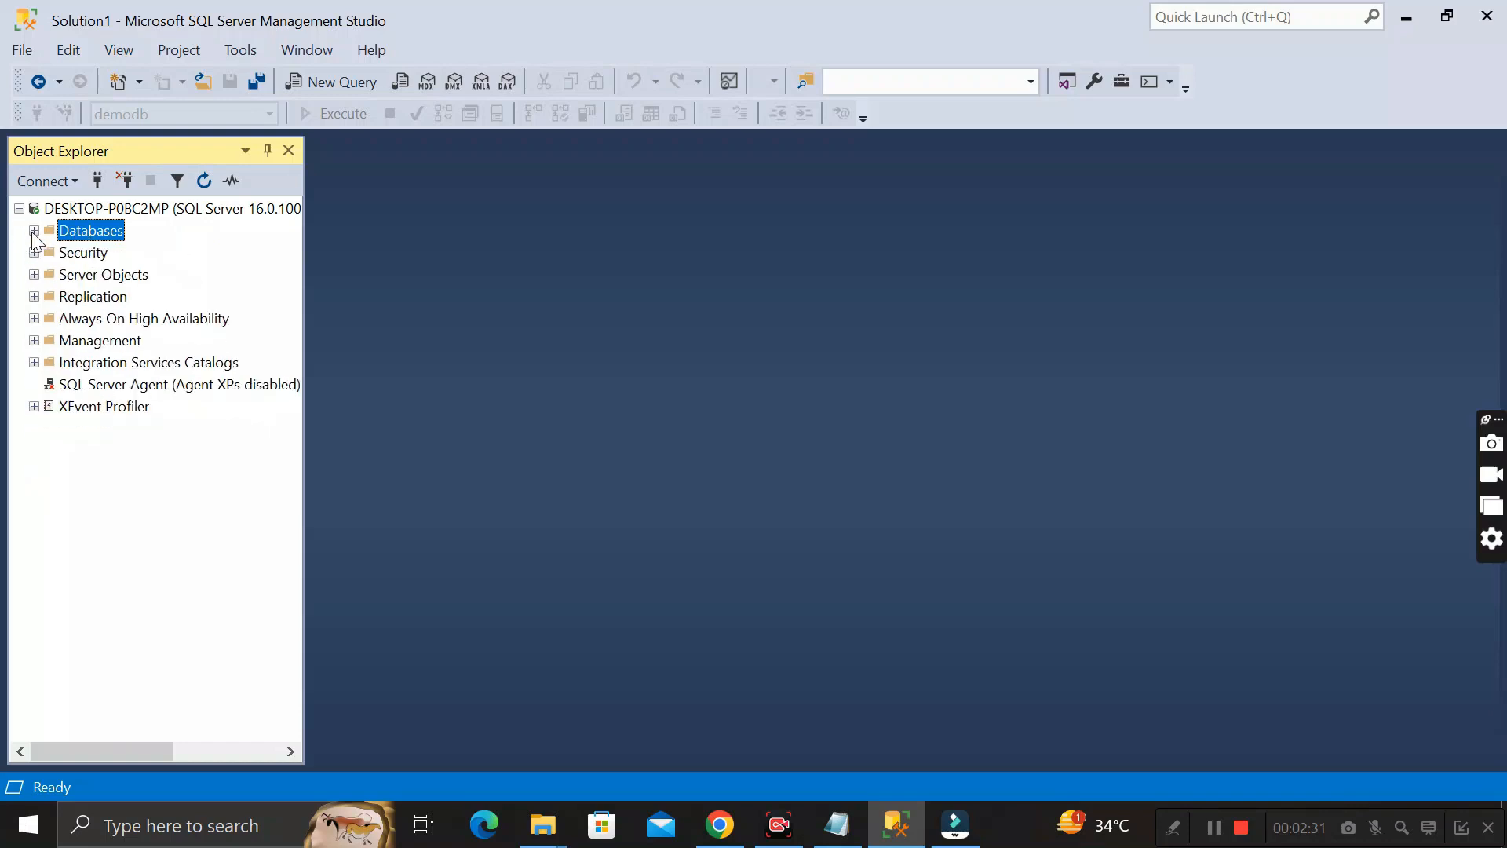
Create a new database named Milestone_Creator with the default owner and file settings
right_click(88, 225)
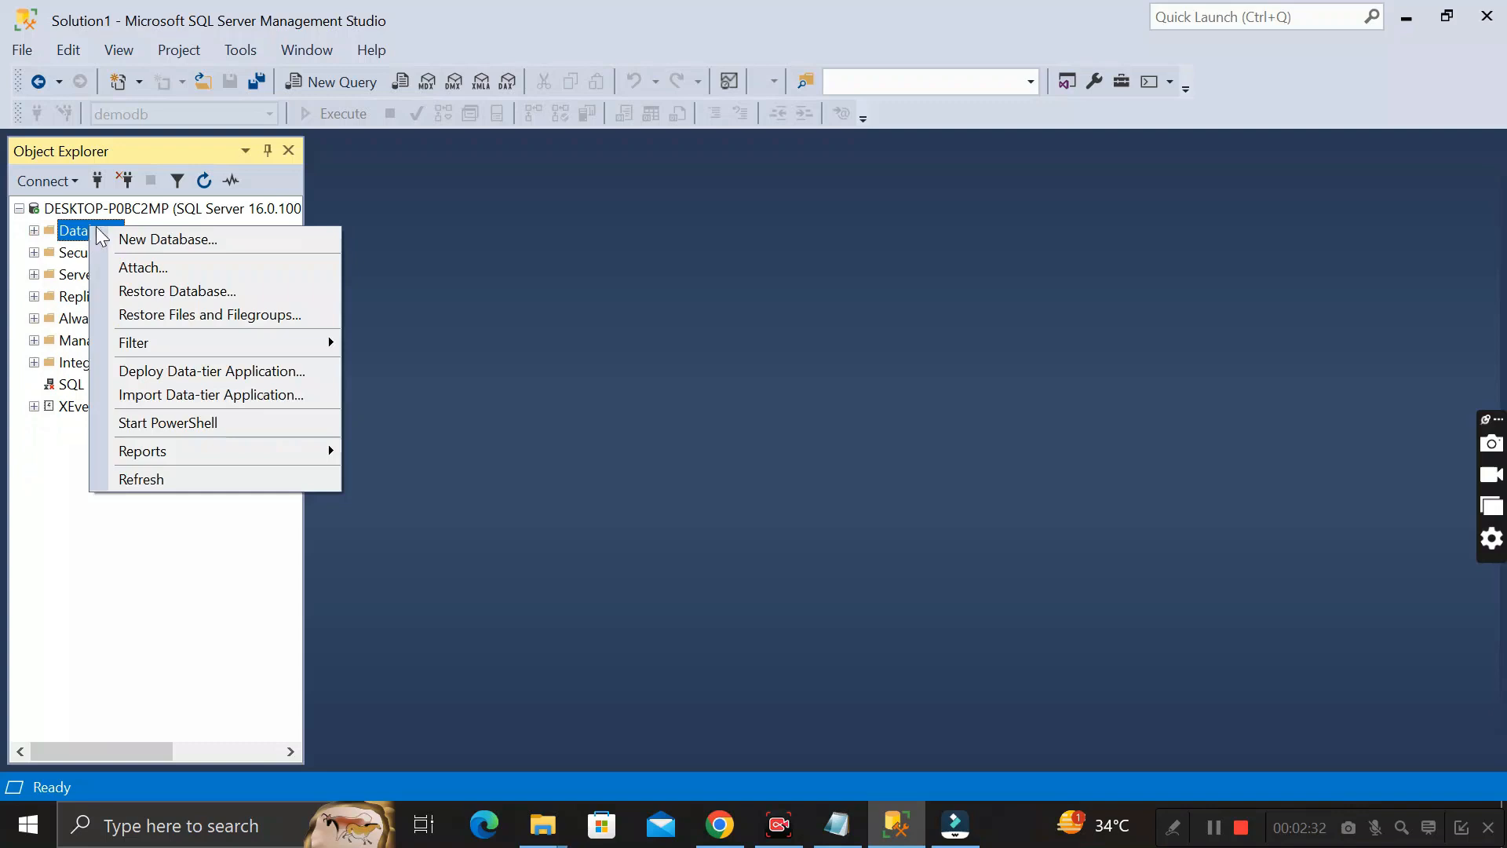
left_click(175, 242)
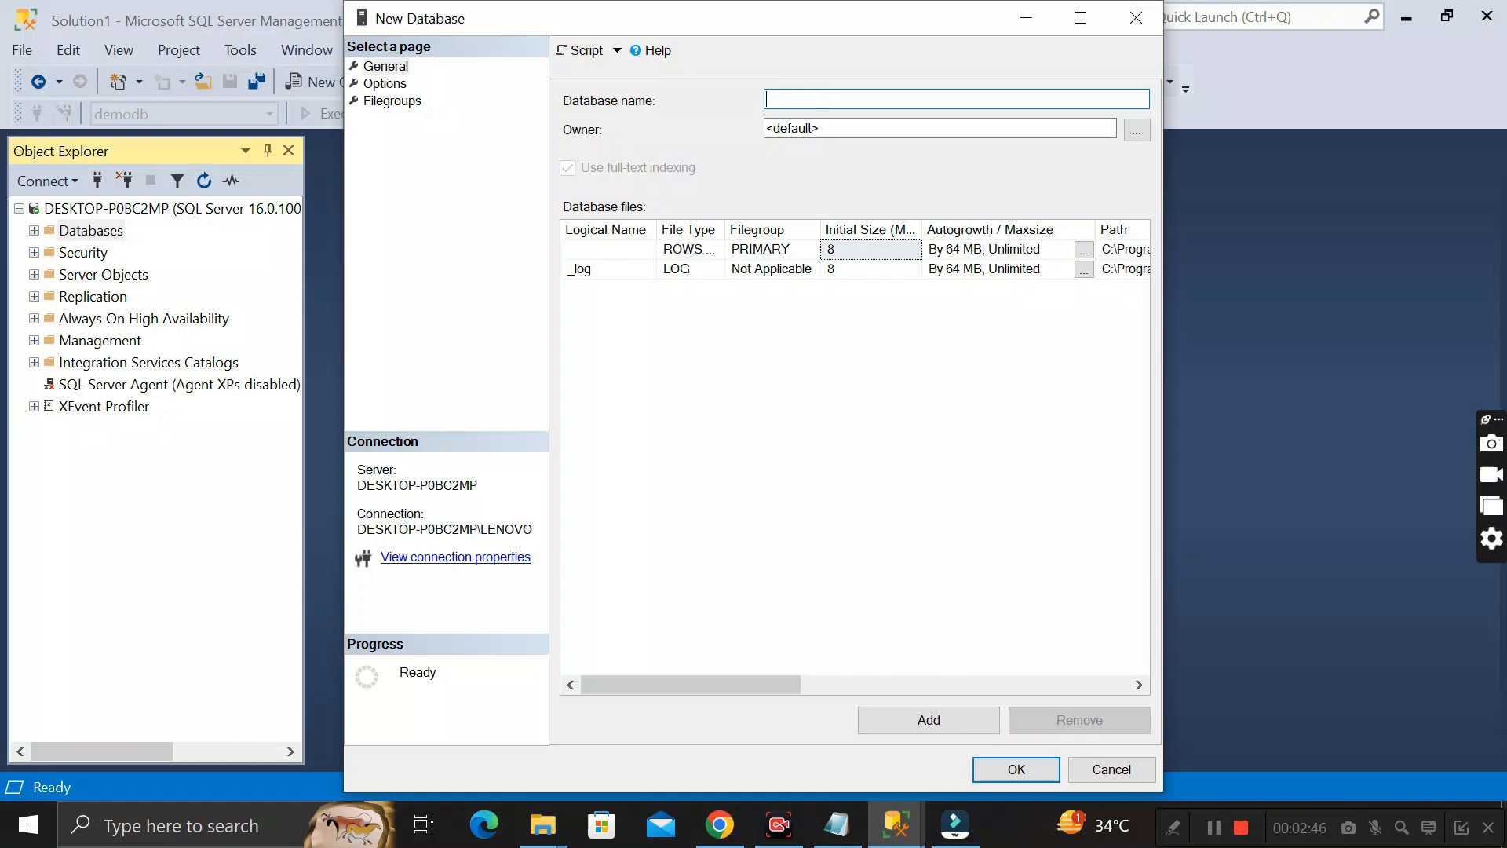
type("MilestoneCreator")
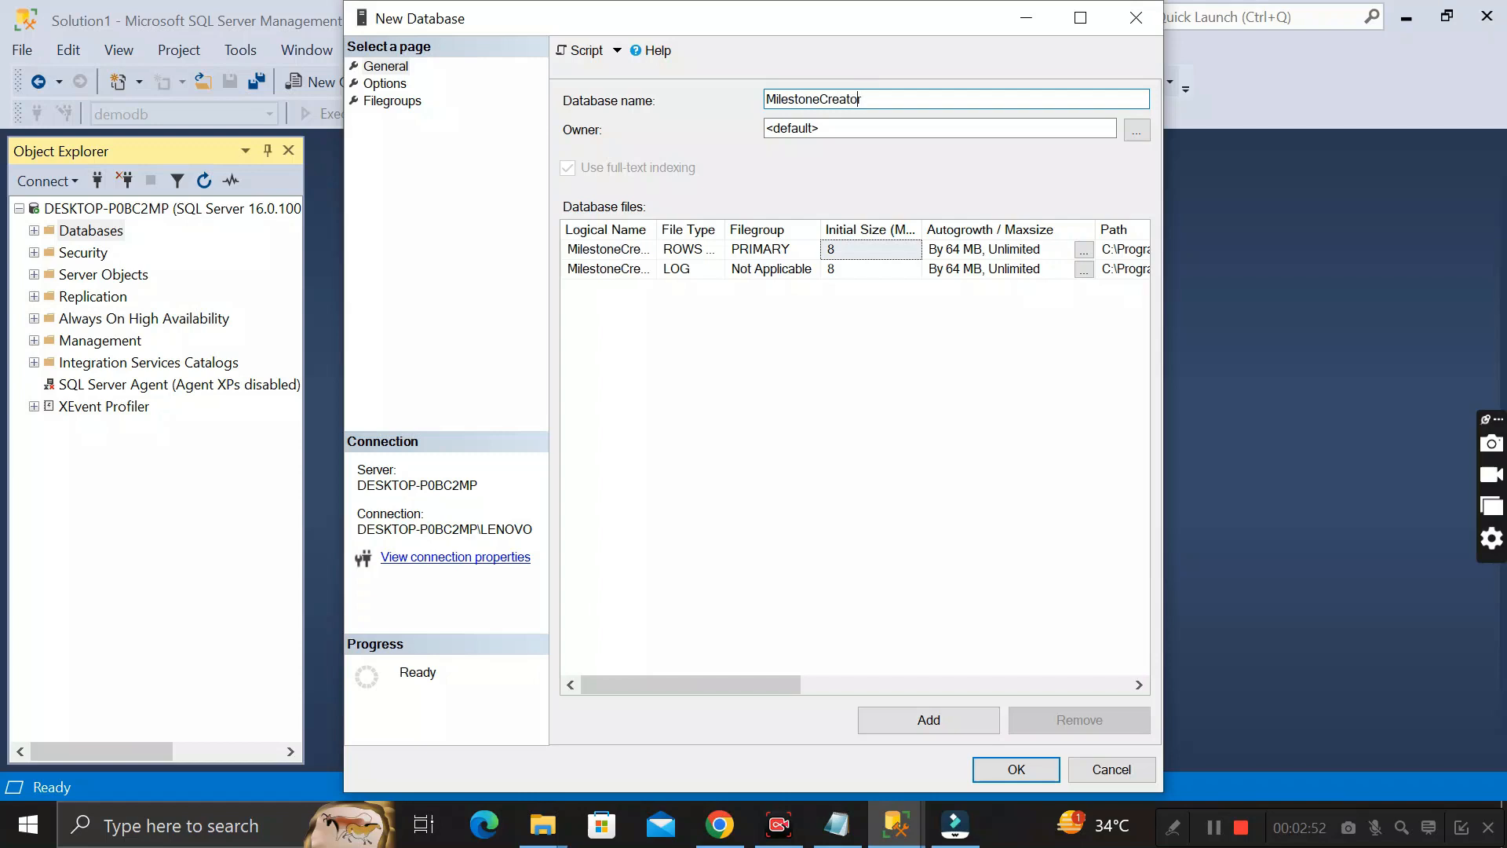
type("_")
left_click(1021, 767)
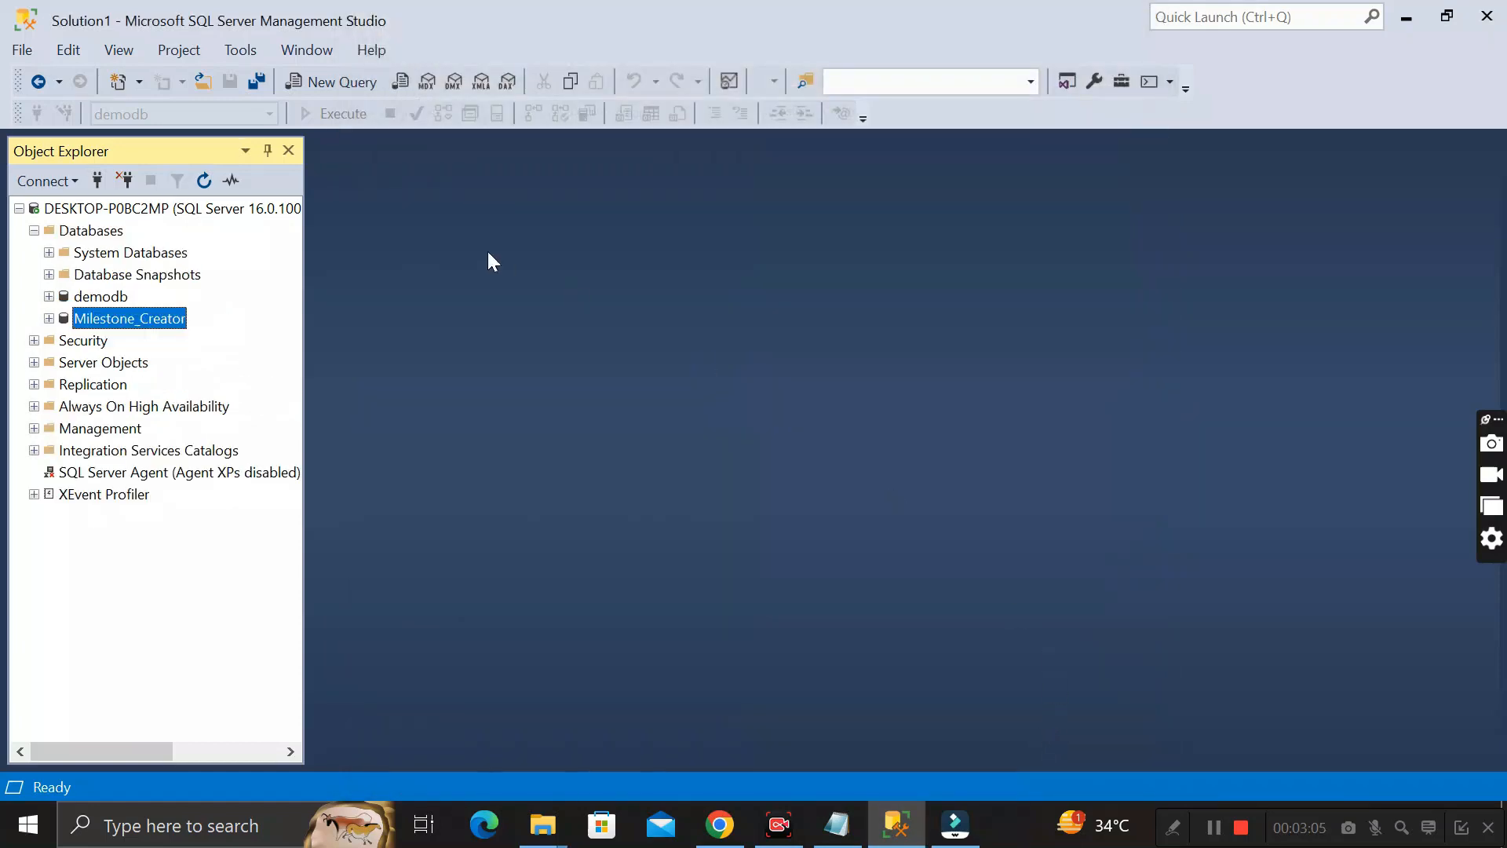
Collapse the databases list and open the form for a new login under the server's Security logins
left_click(35, 230)
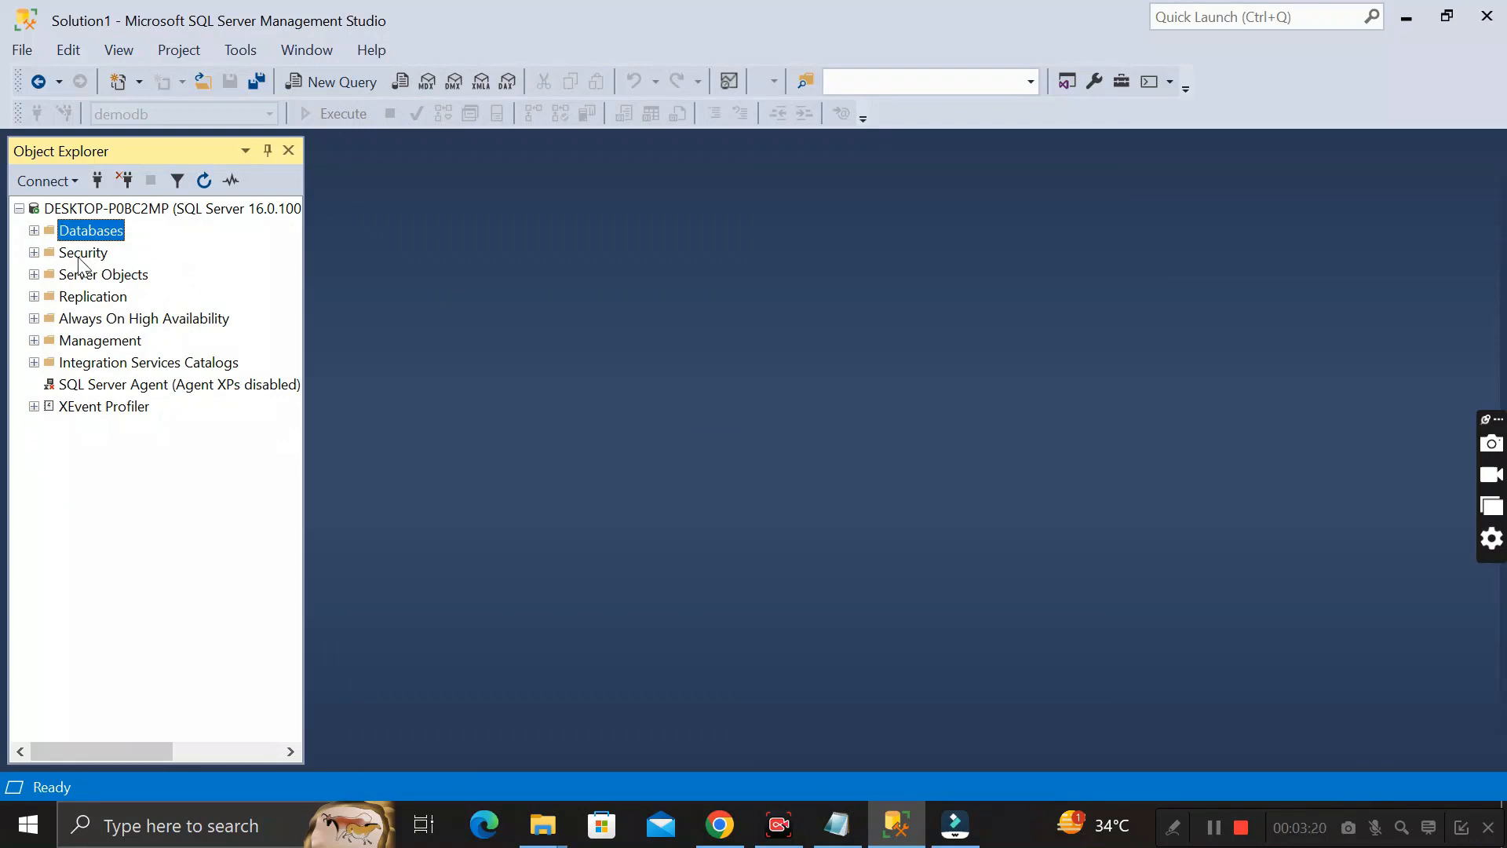
left_click(34, 252)
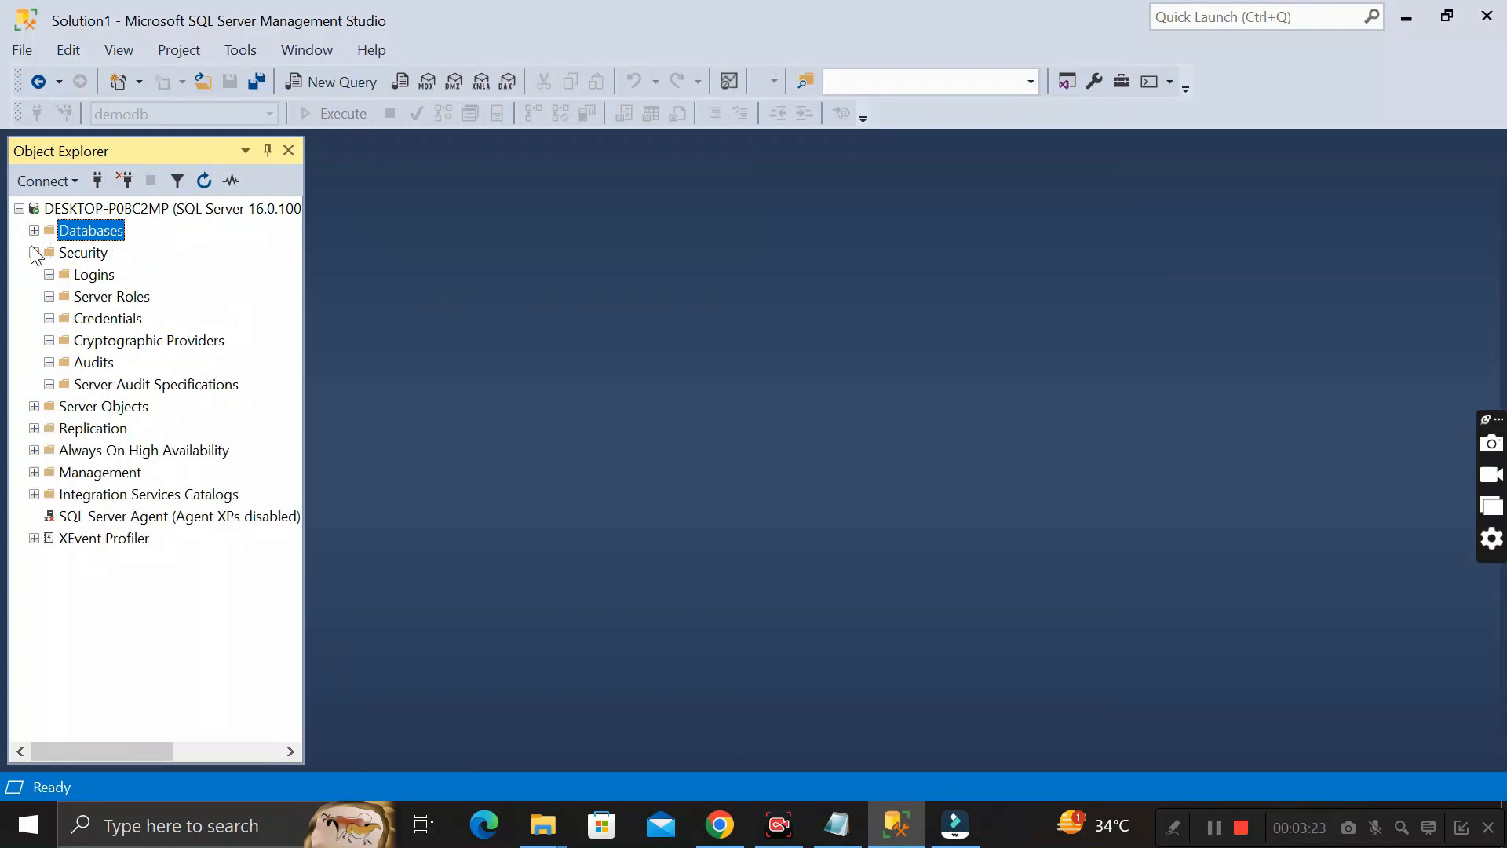
left_click(96, 279)
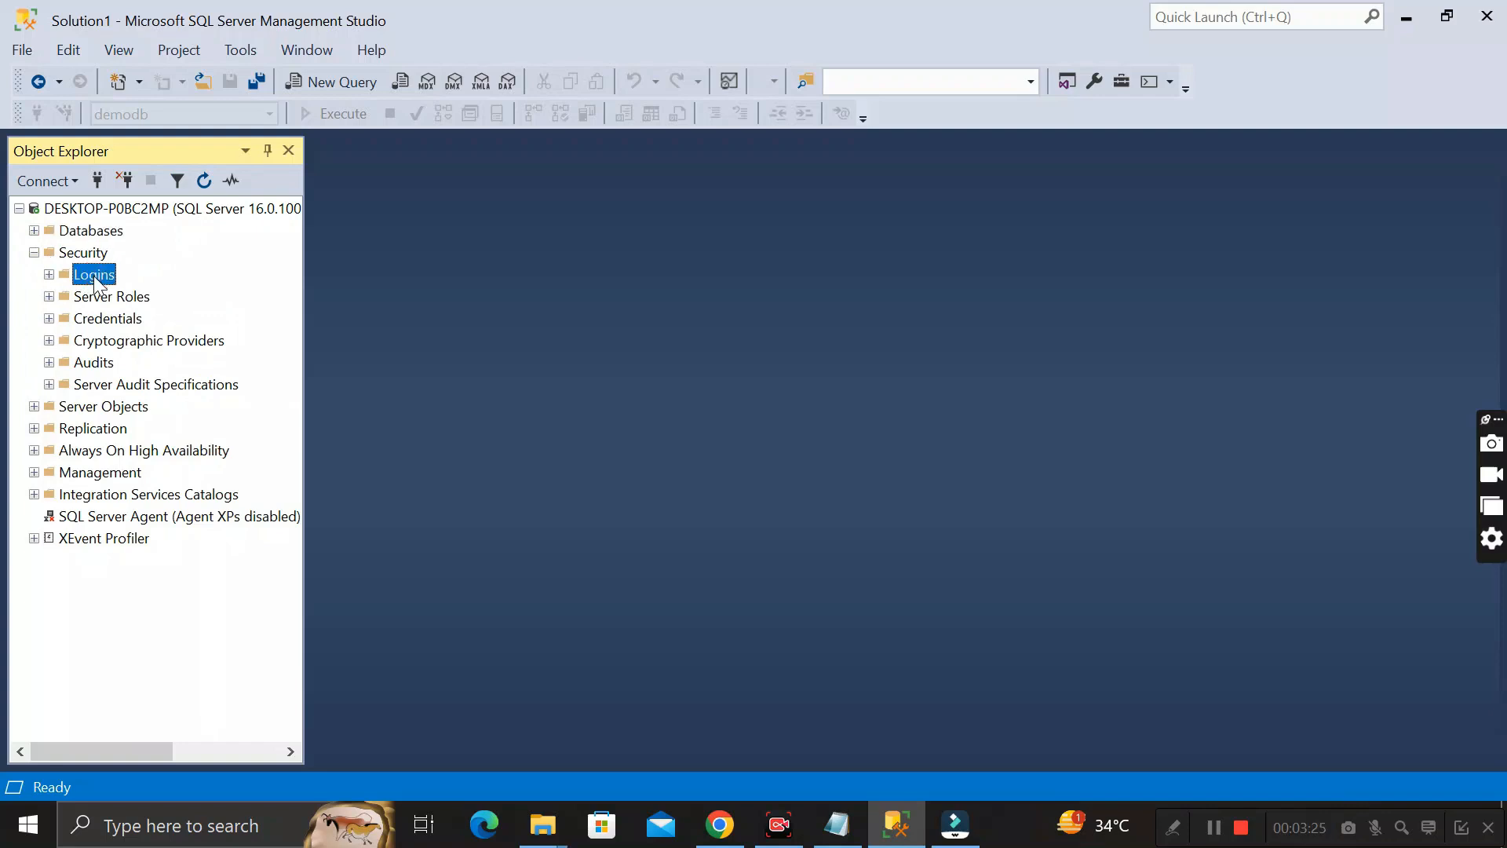
left_click(48, 274)
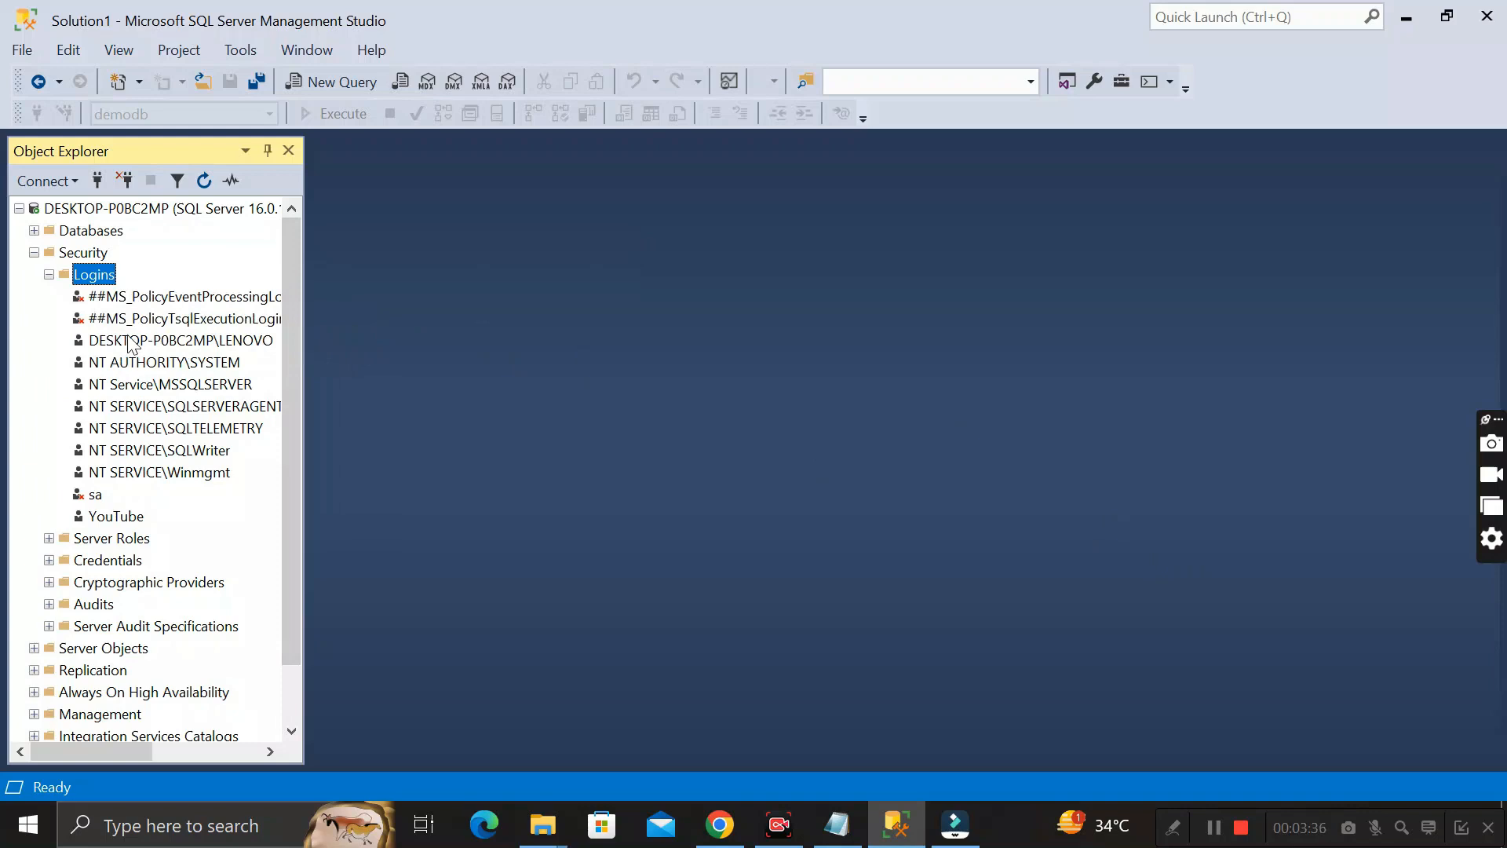
right_click(94, 278)
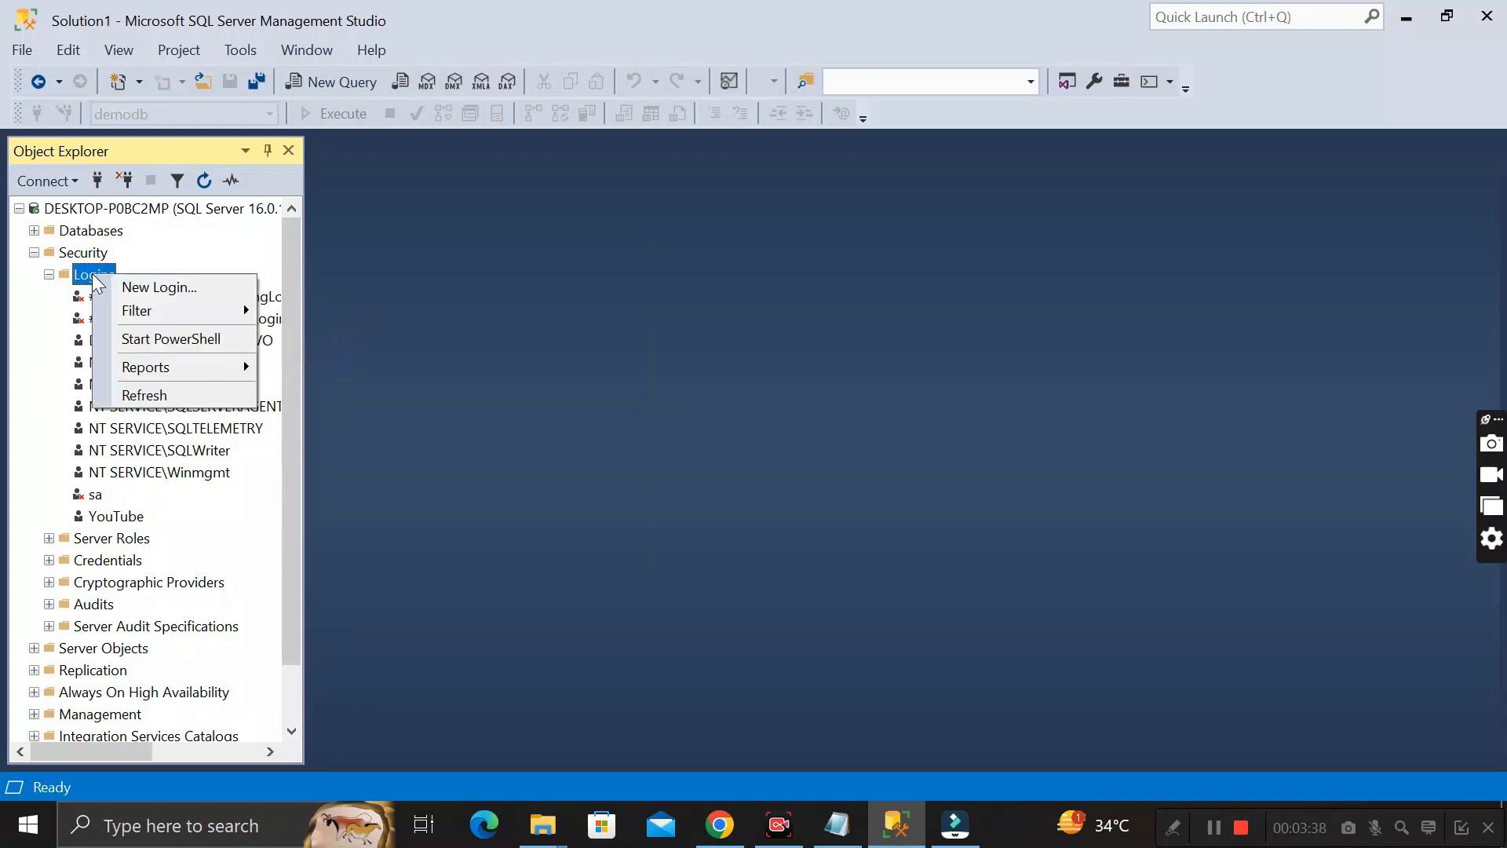
left_click(152, 289)
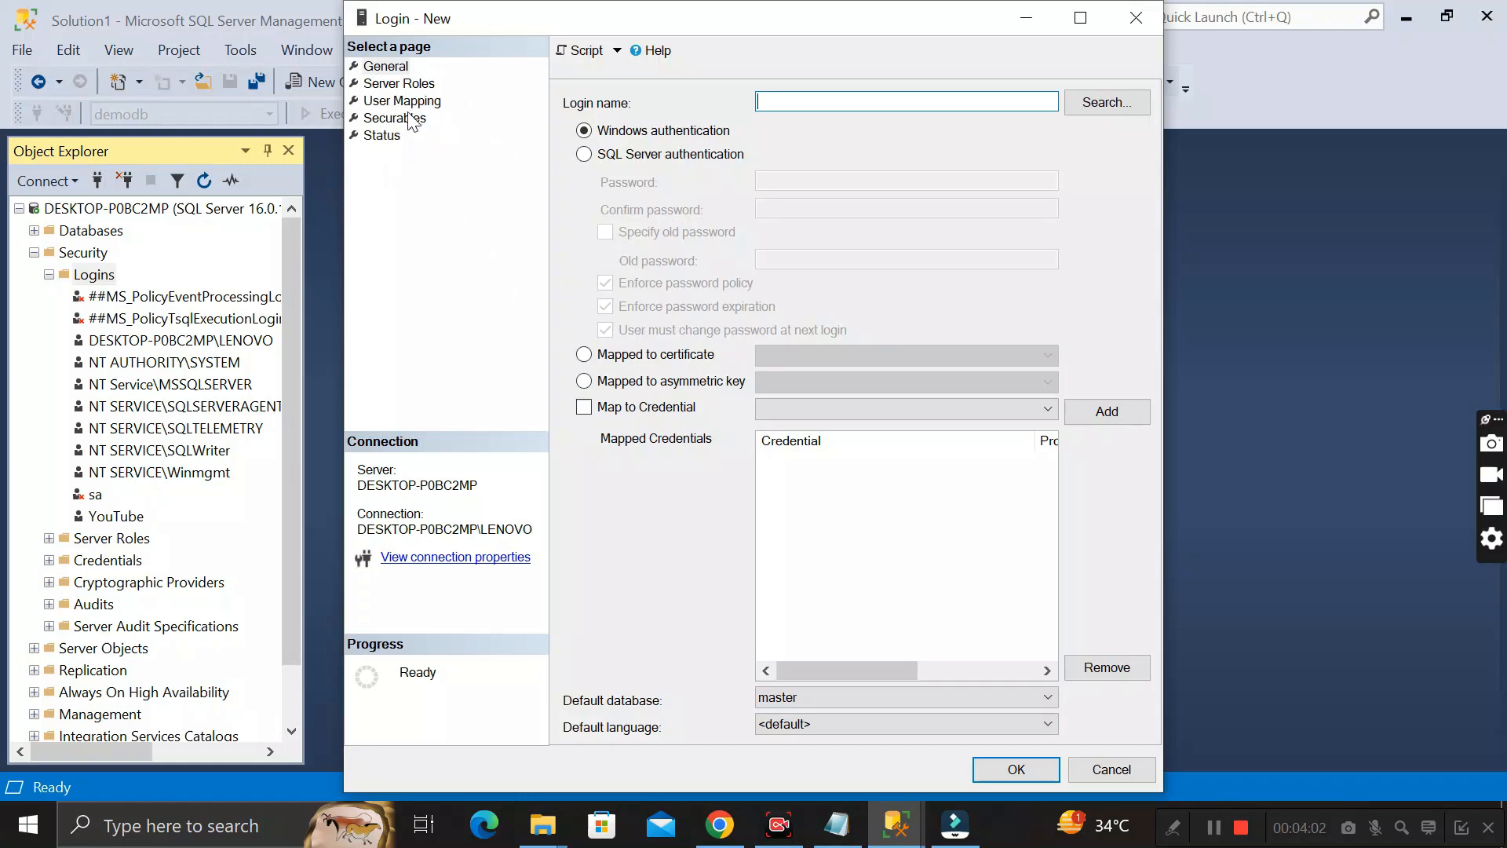
Name the new login sa1 and set it to use SQL Server authentication
left_click(389, 67)
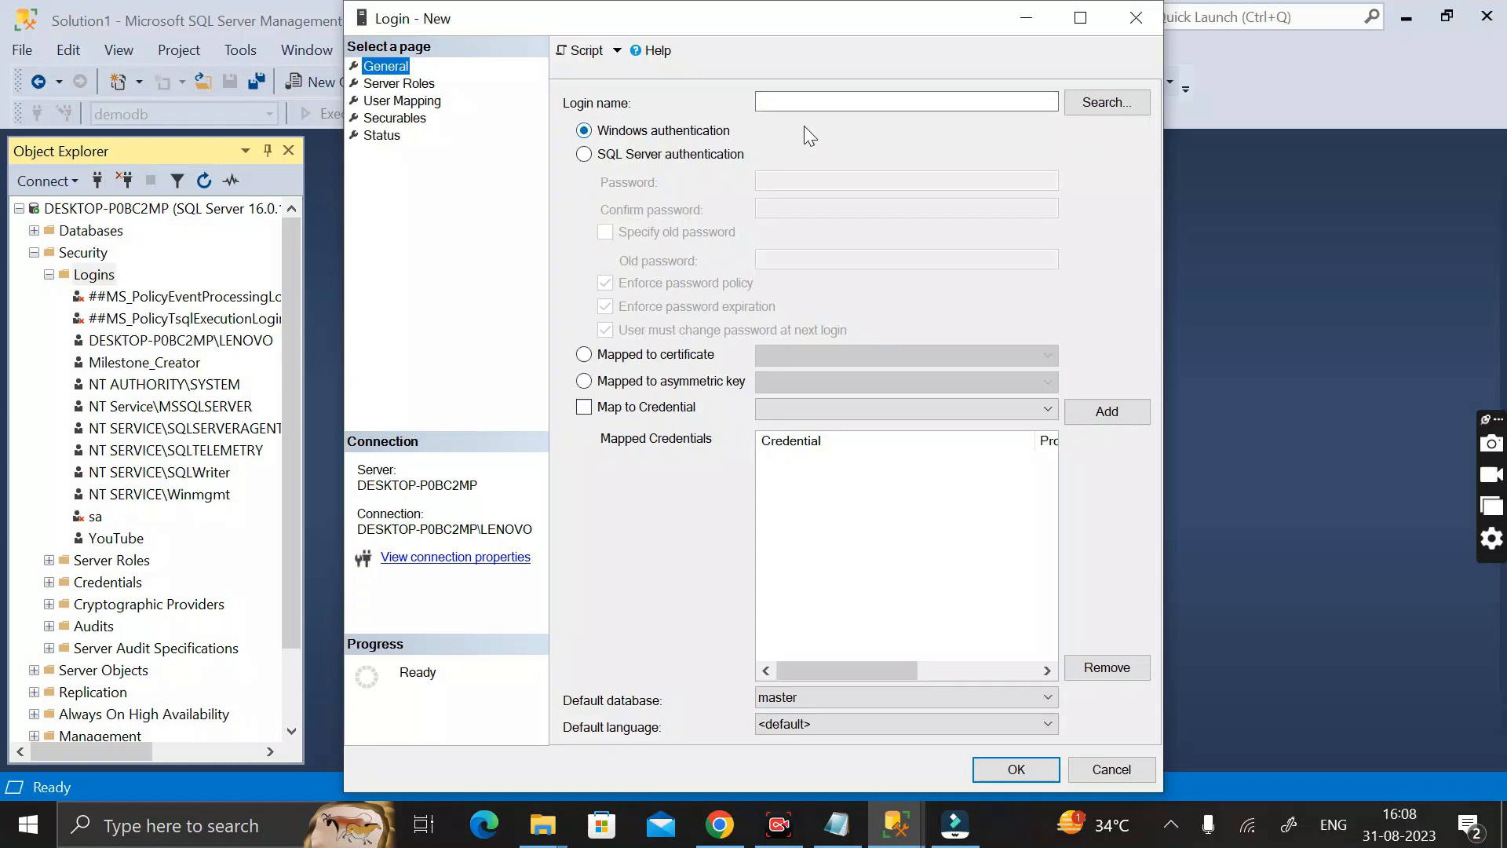
left_click(795, 102)
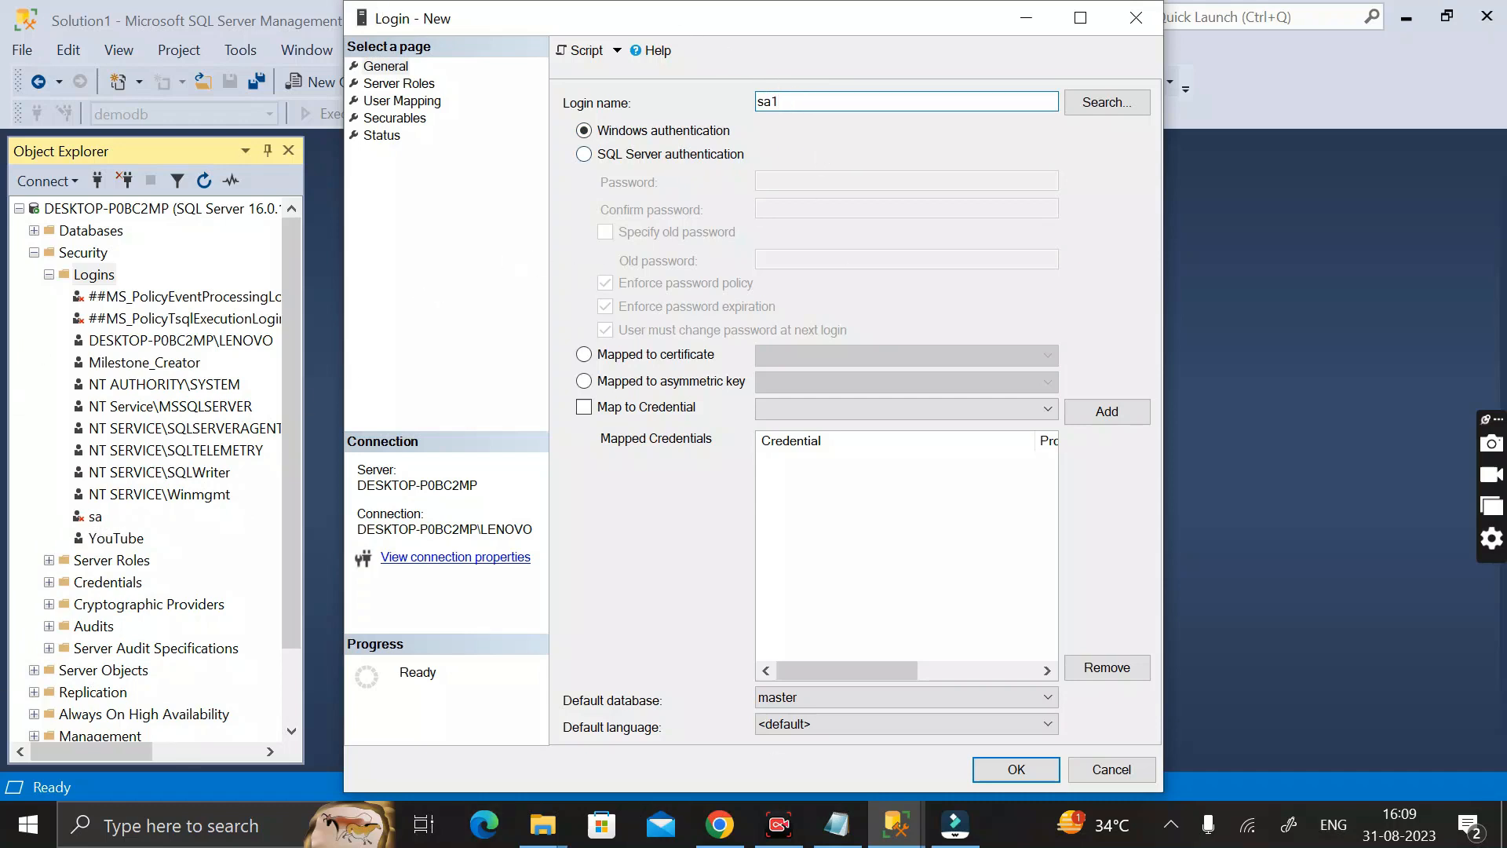
left_click(585, 155)
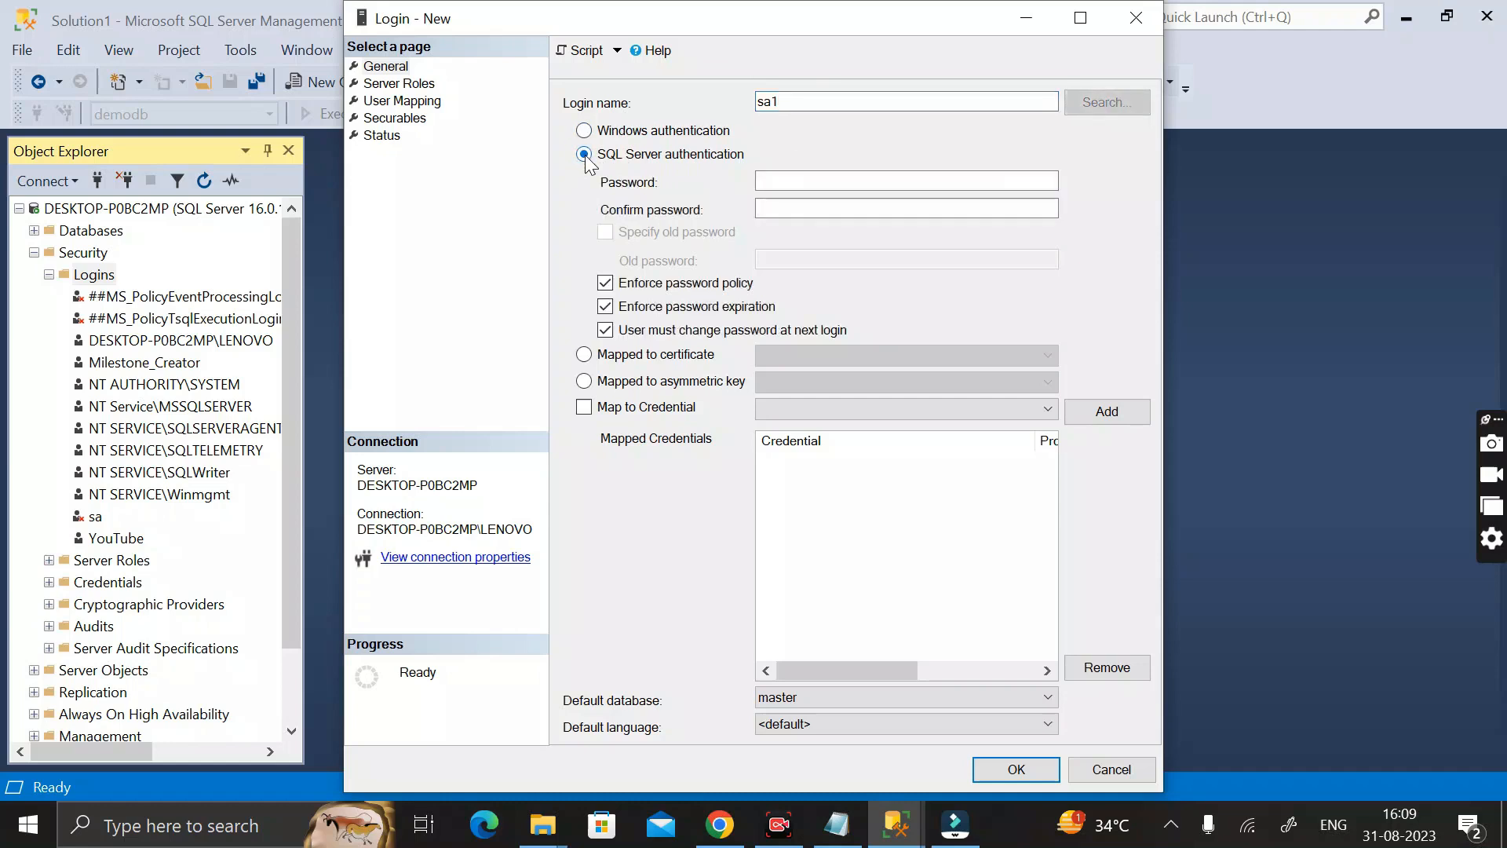
left_click(585, 132)
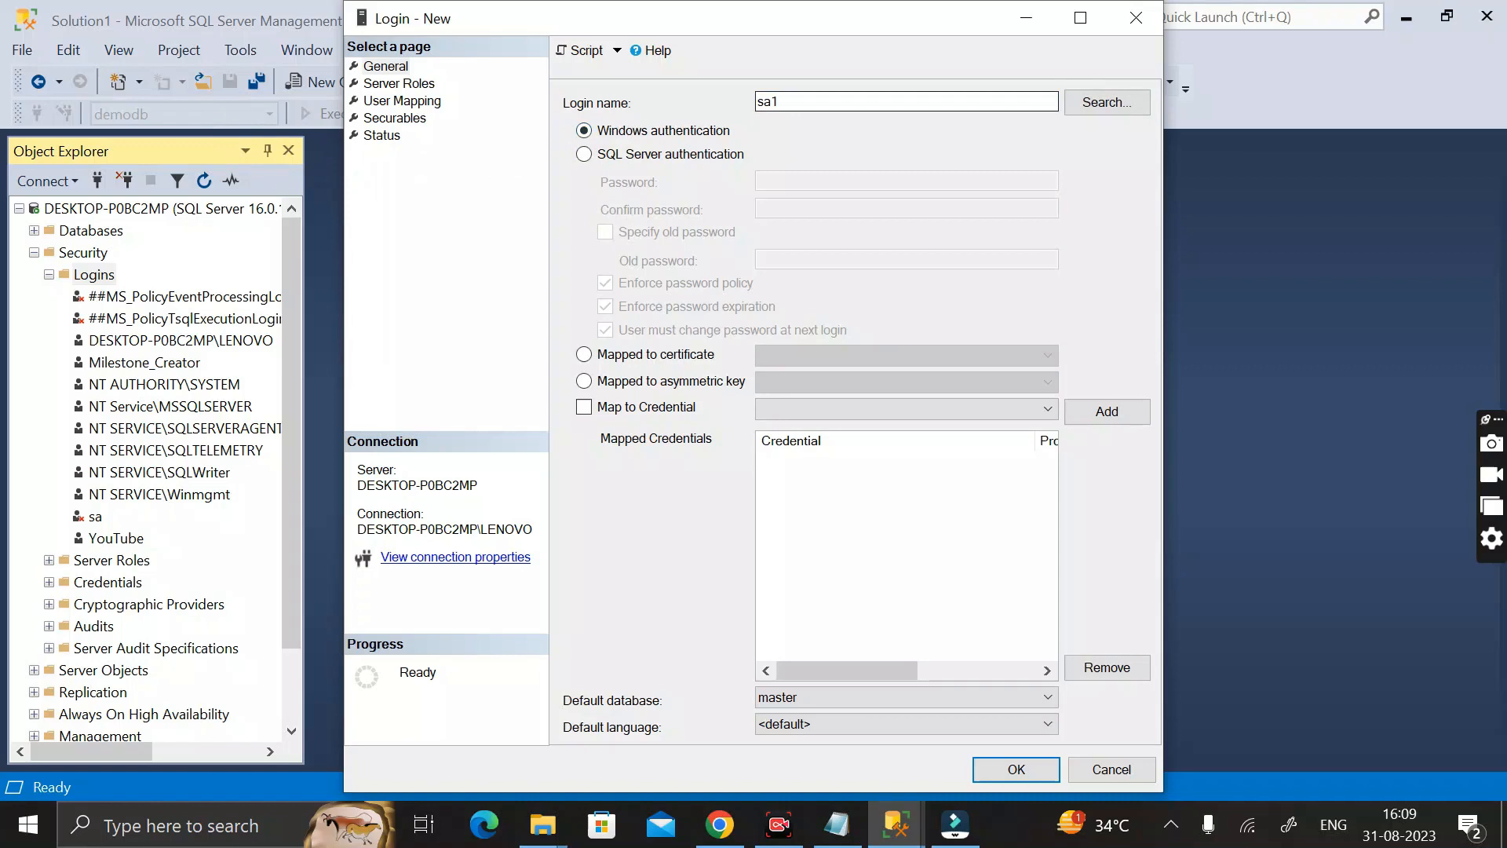
left_click(585, 154)
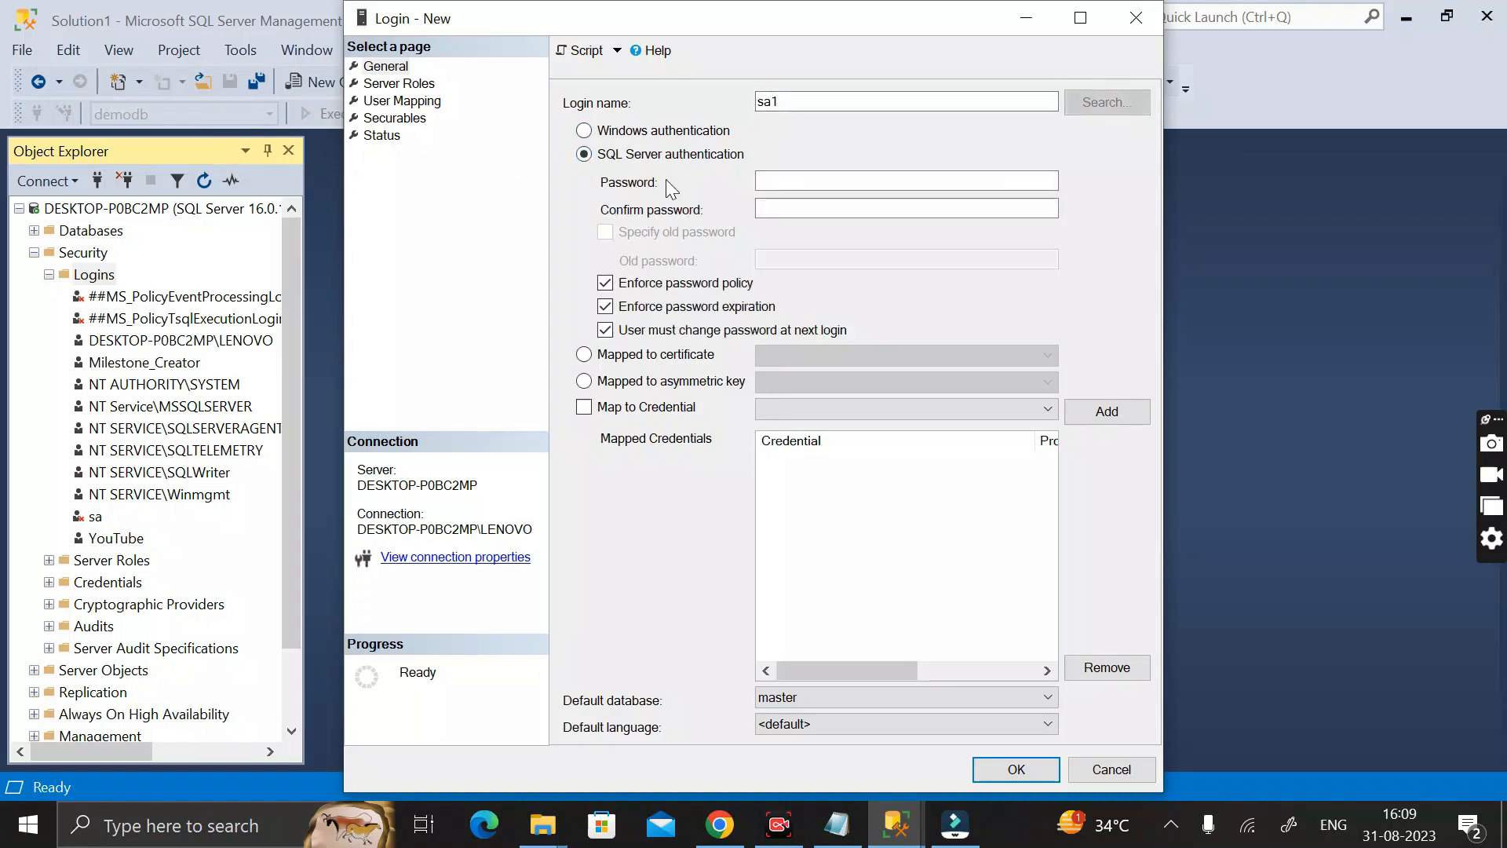
Enter and confirm the login's password and turn off password policy enforcement
key("Tab")
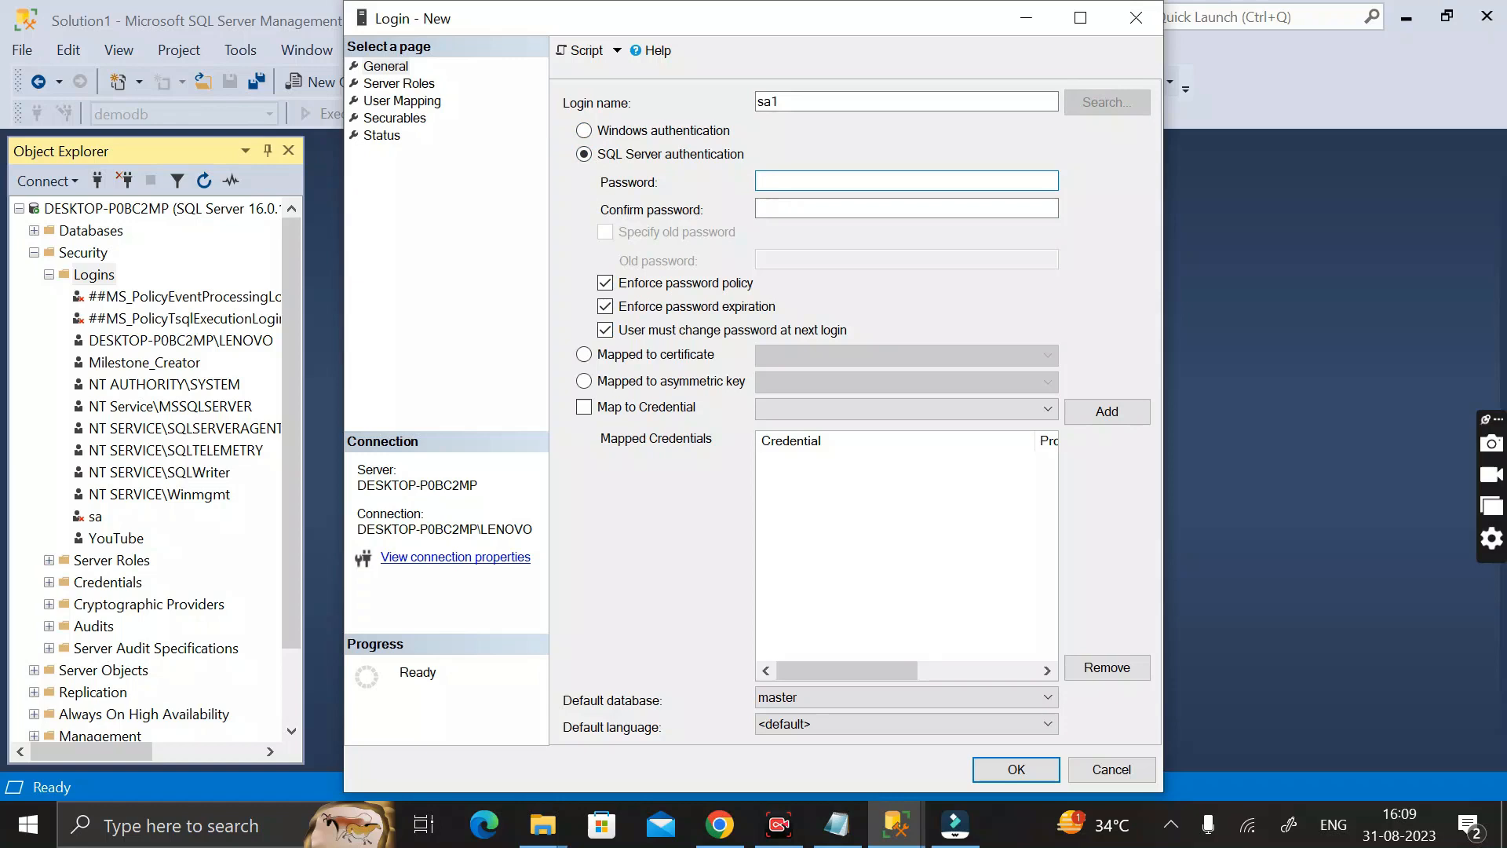
key("Caps_Lock")
type("••")
left_click(781, 209)
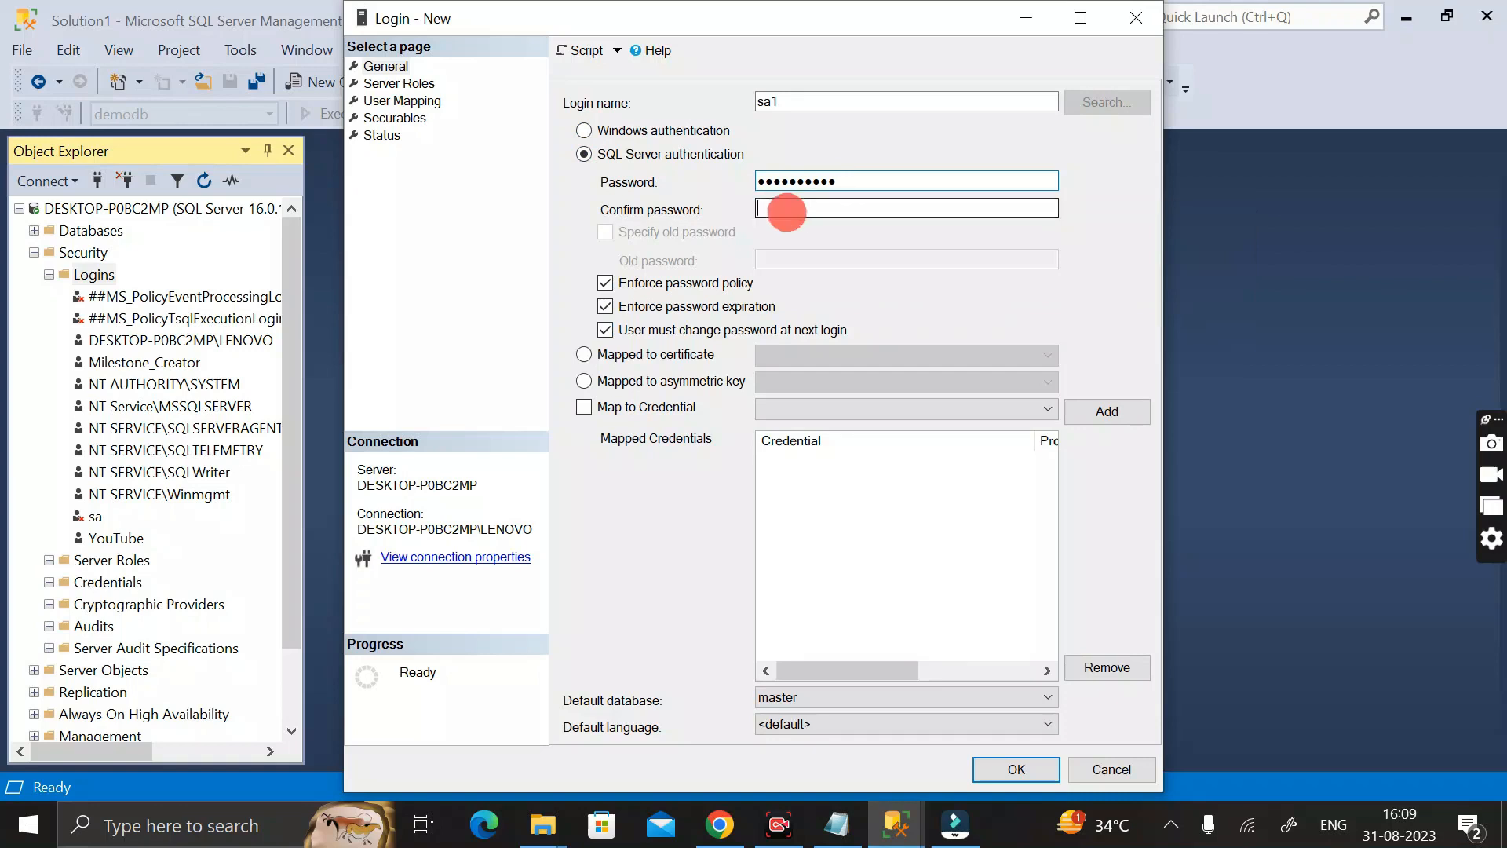
type("••••••")
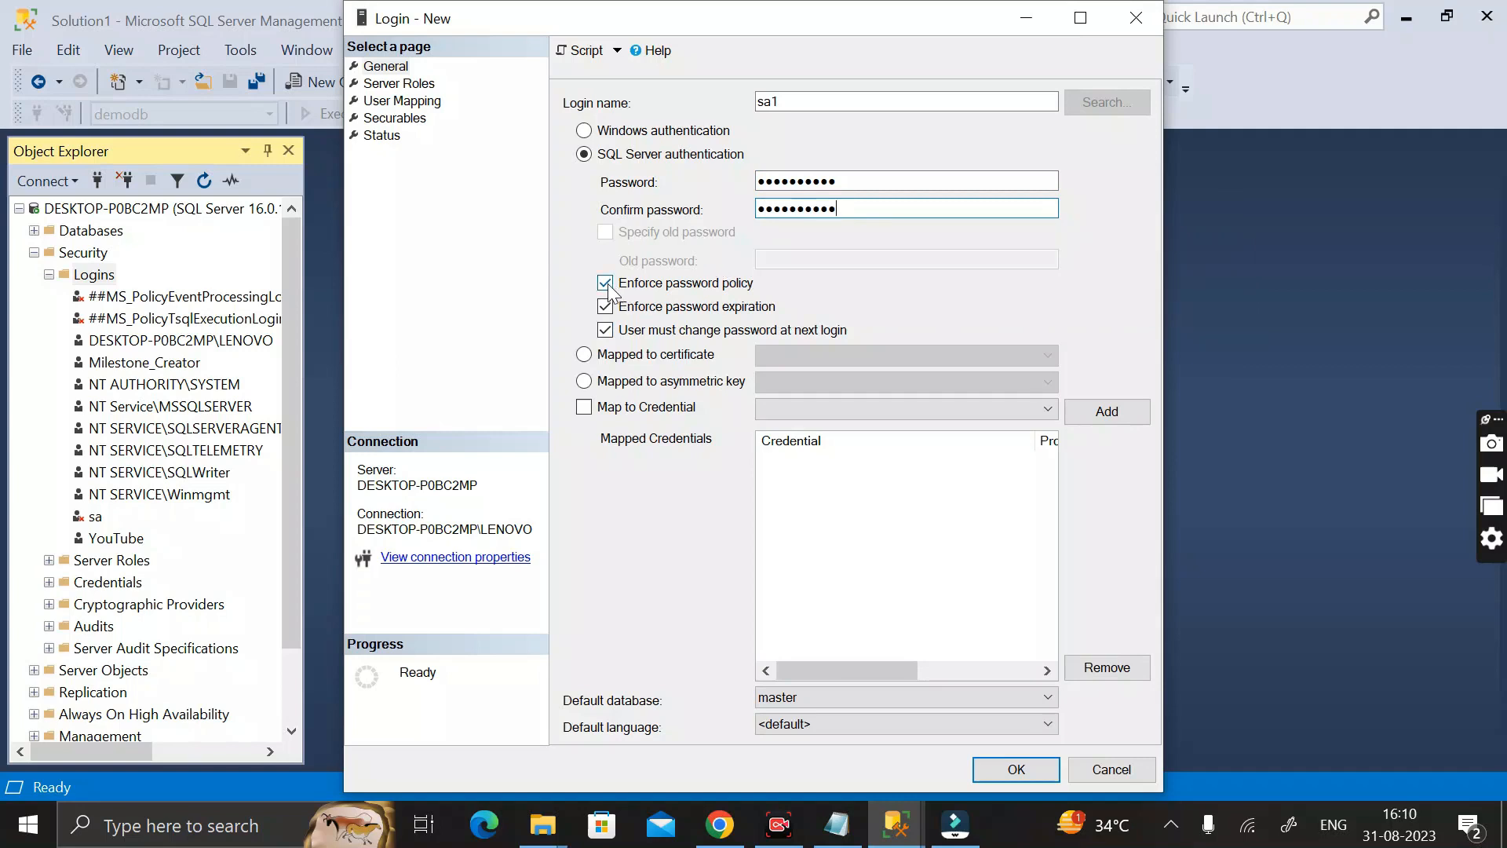
left_click(606, 284)
left_click(683, 449)
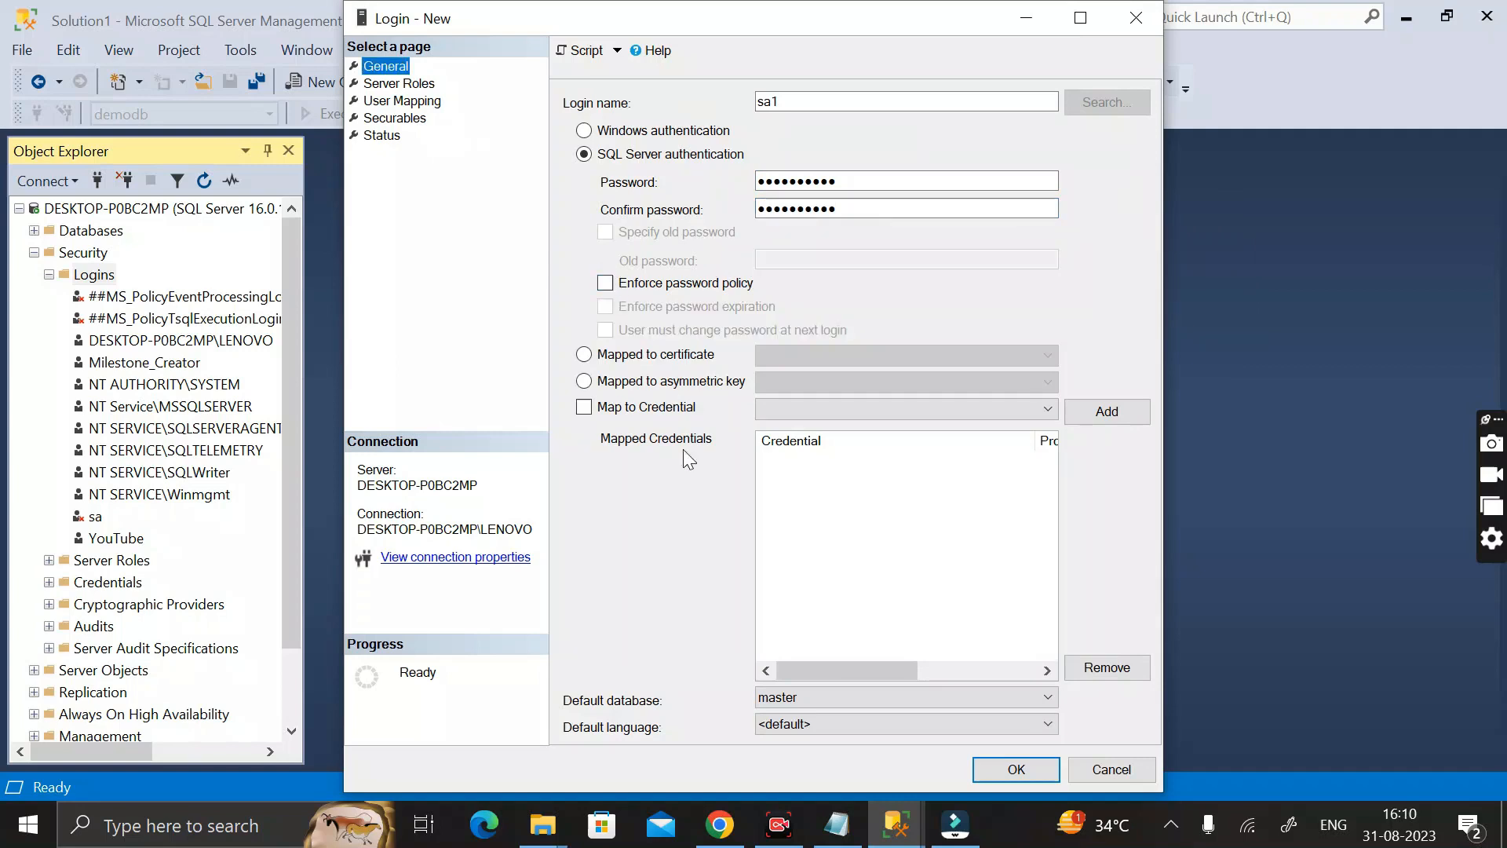
Grant the sa1 login the sysadmin server role in addition to public
left_click(392, 87)
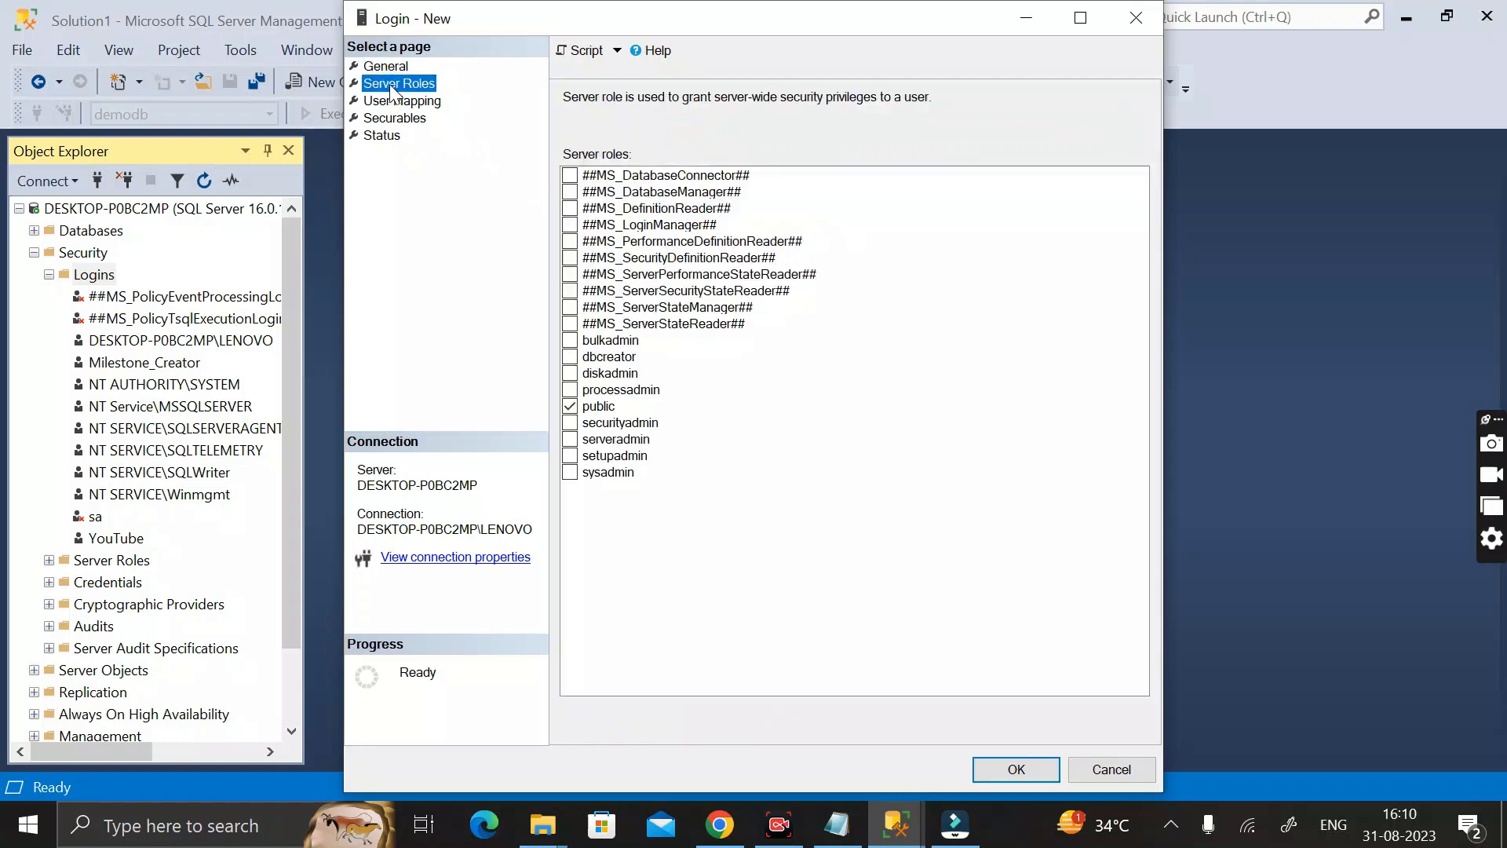
left_click(581, 474)
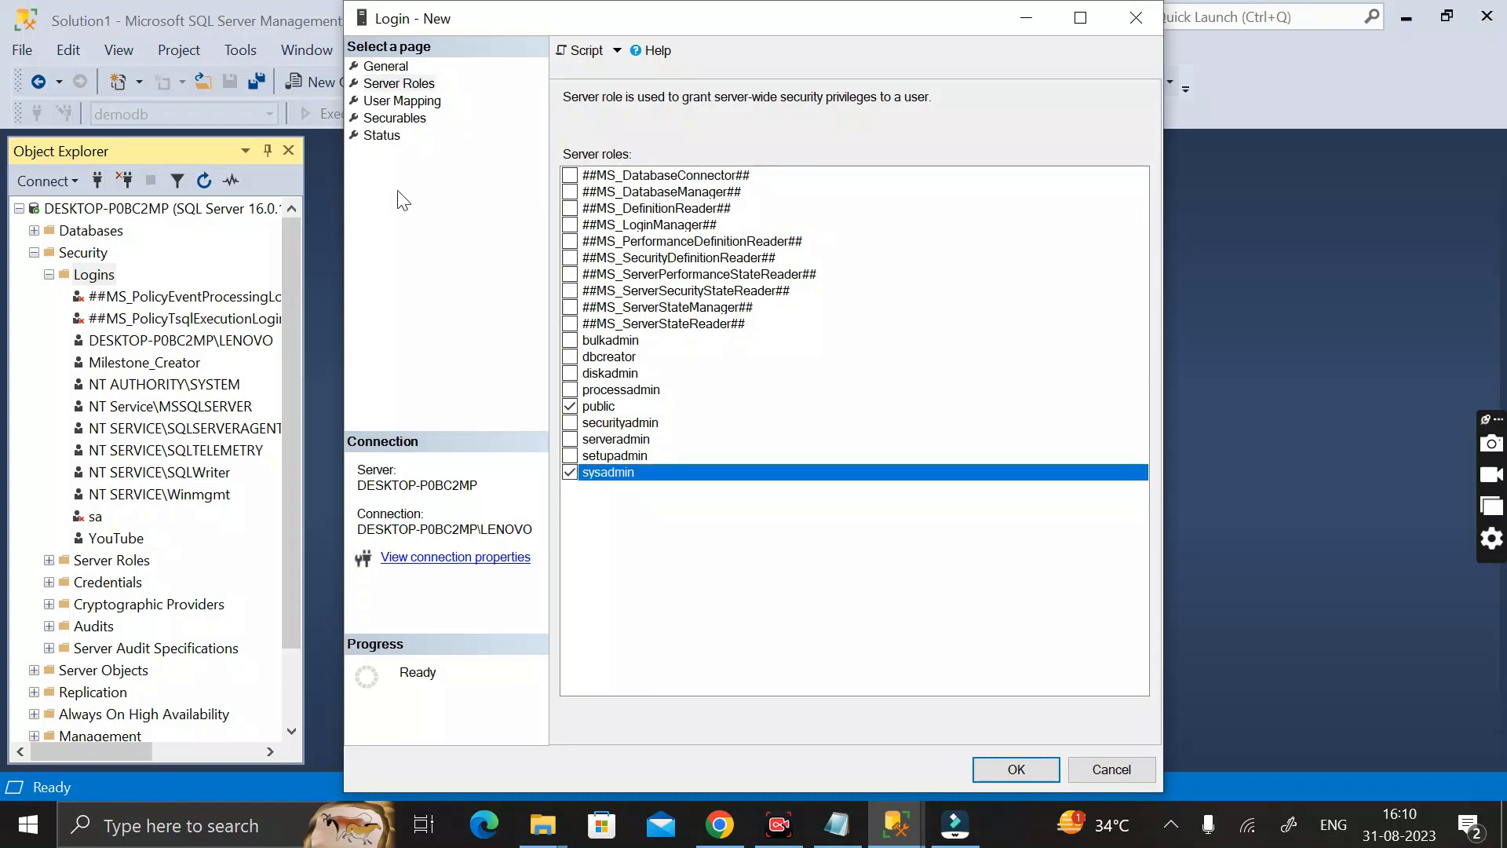
left_click(424, 84)
Map the sa1 login to the Milestone_Creator database and give it the db_owner role there
left_click(418, 105)
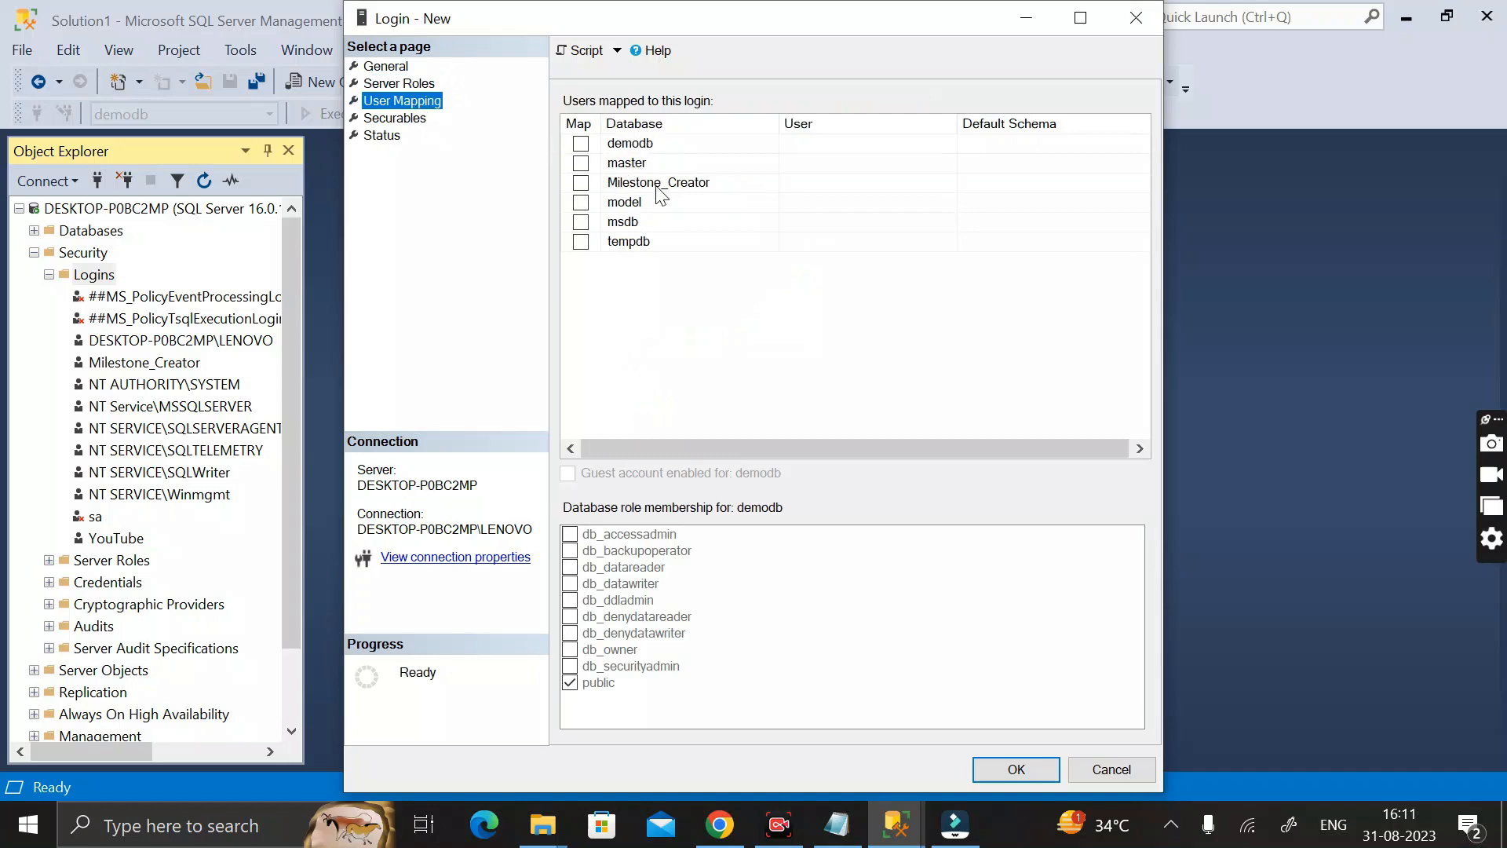
left_click(581, 184)
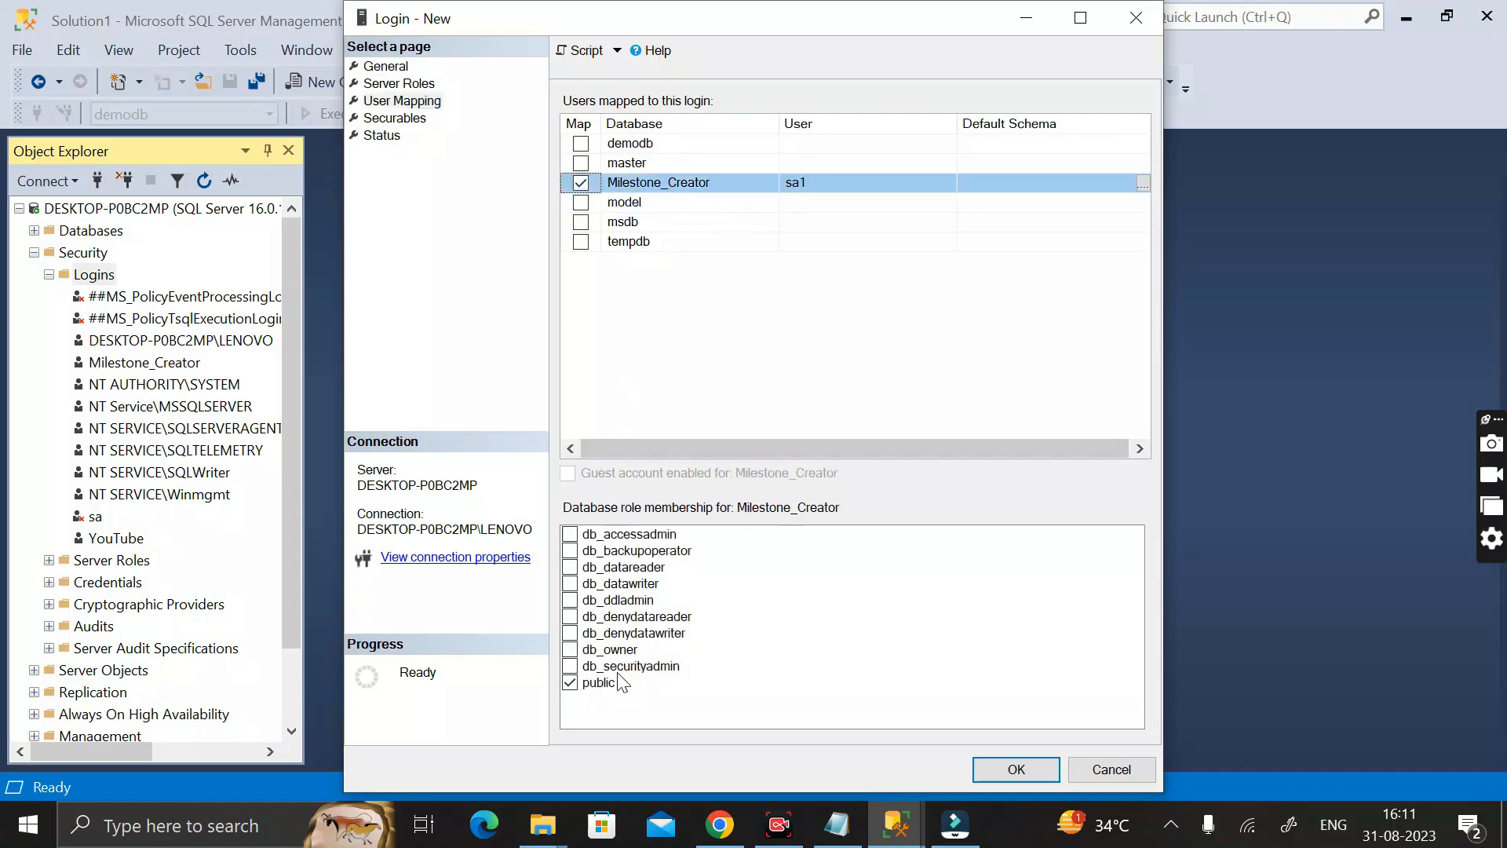
left_click(570, 650)
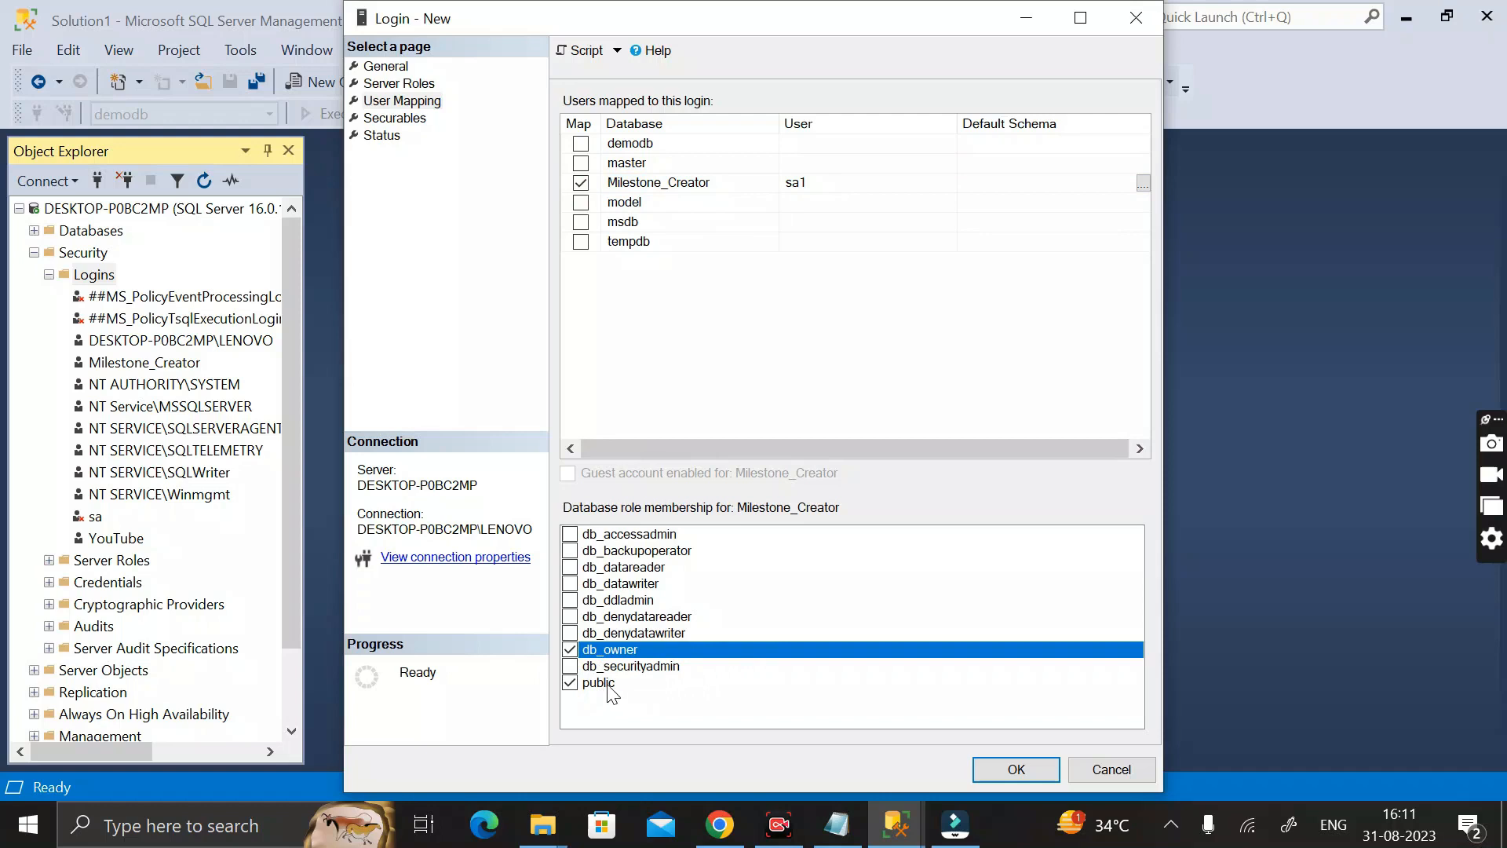
Add the server DESKTOP-P0BC2MP to the login's securables, then create the login with connection granted and login enabled
left_click(398, 119)
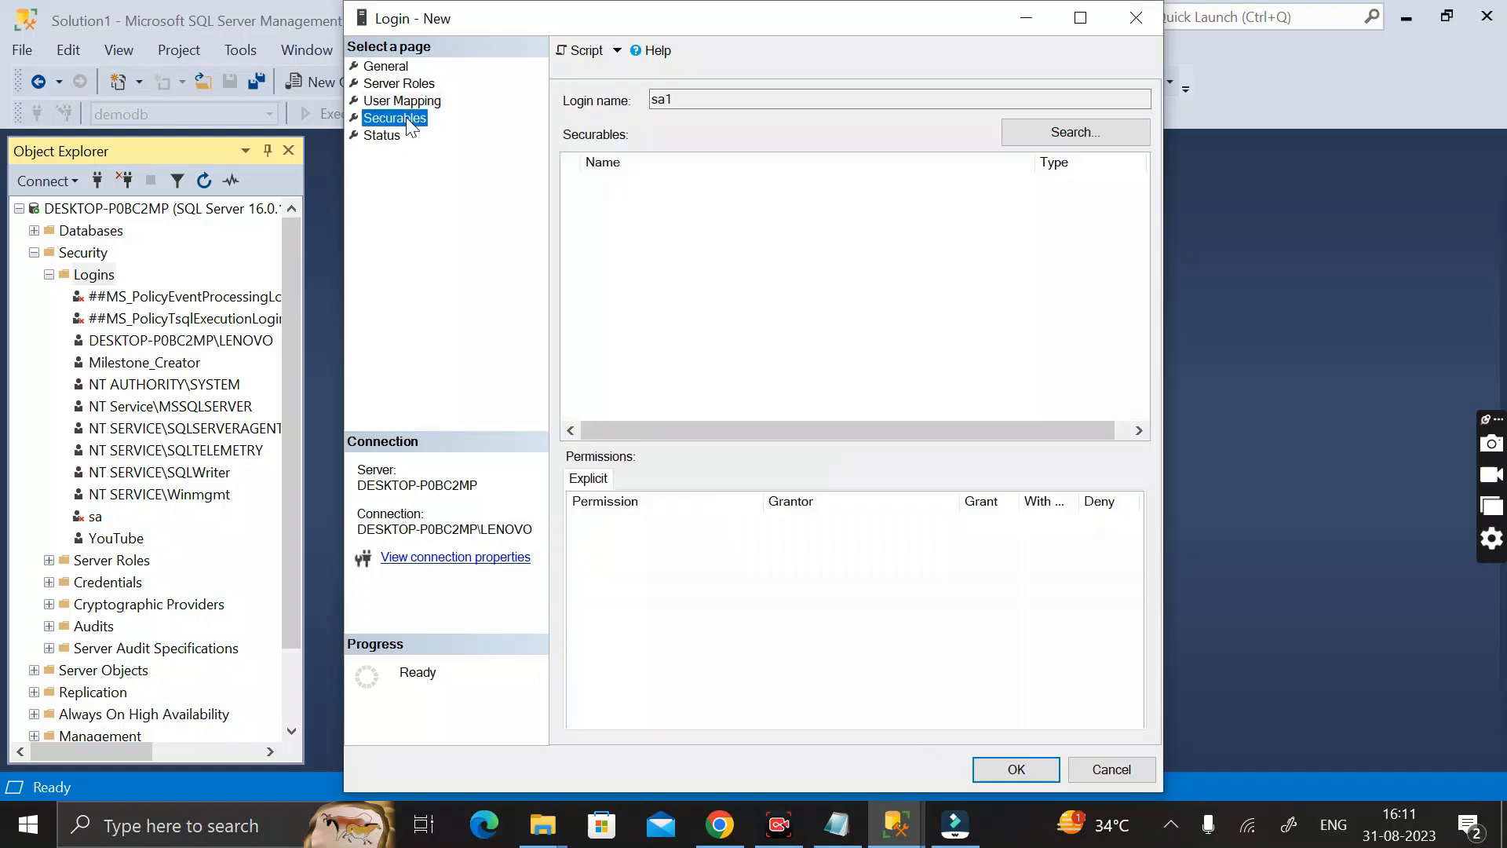
left_click(1072, 135)
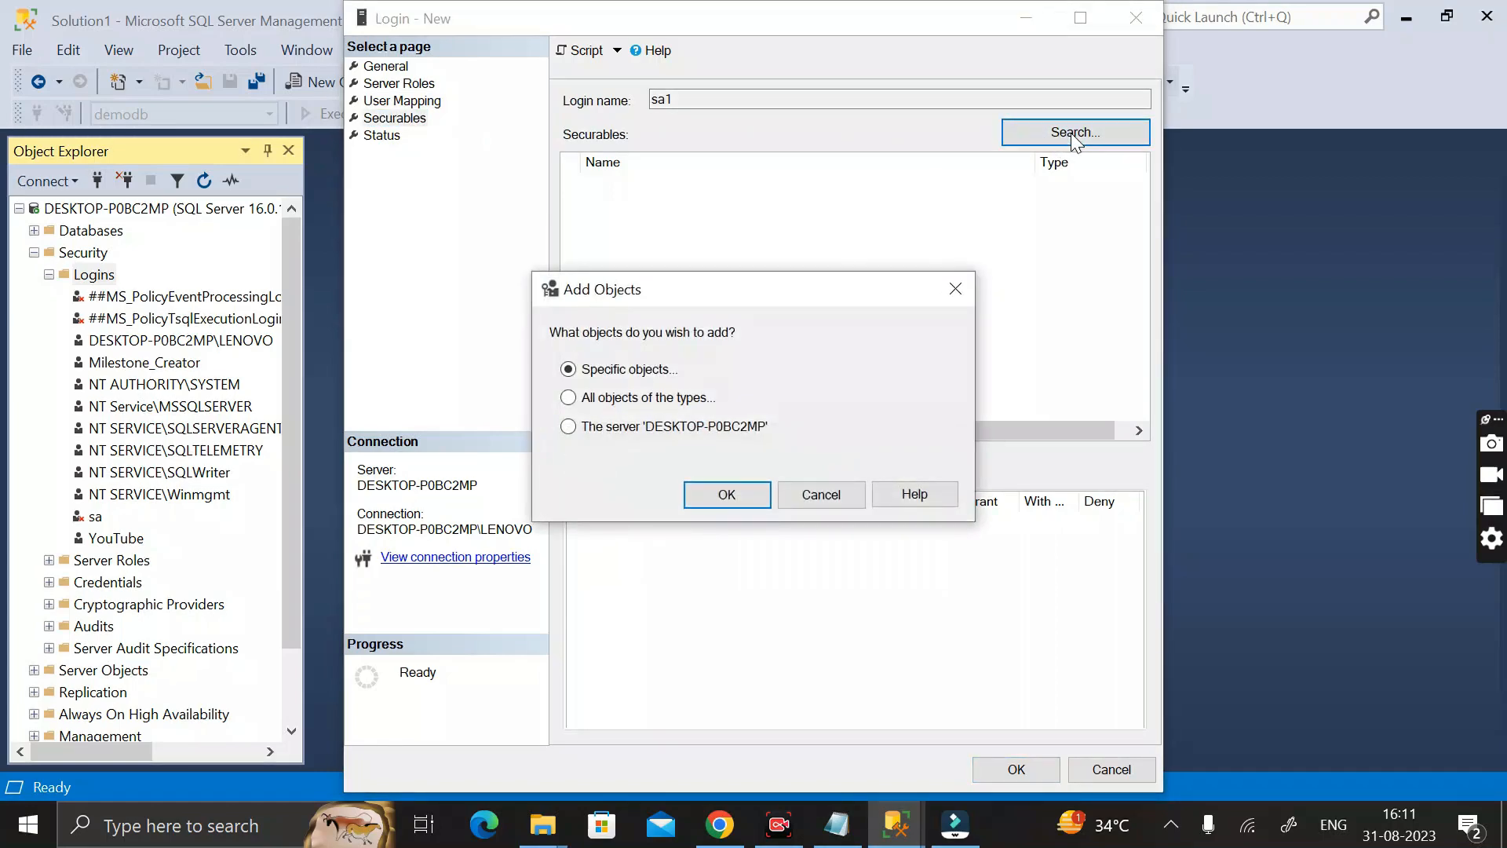
left_click(568, 428)
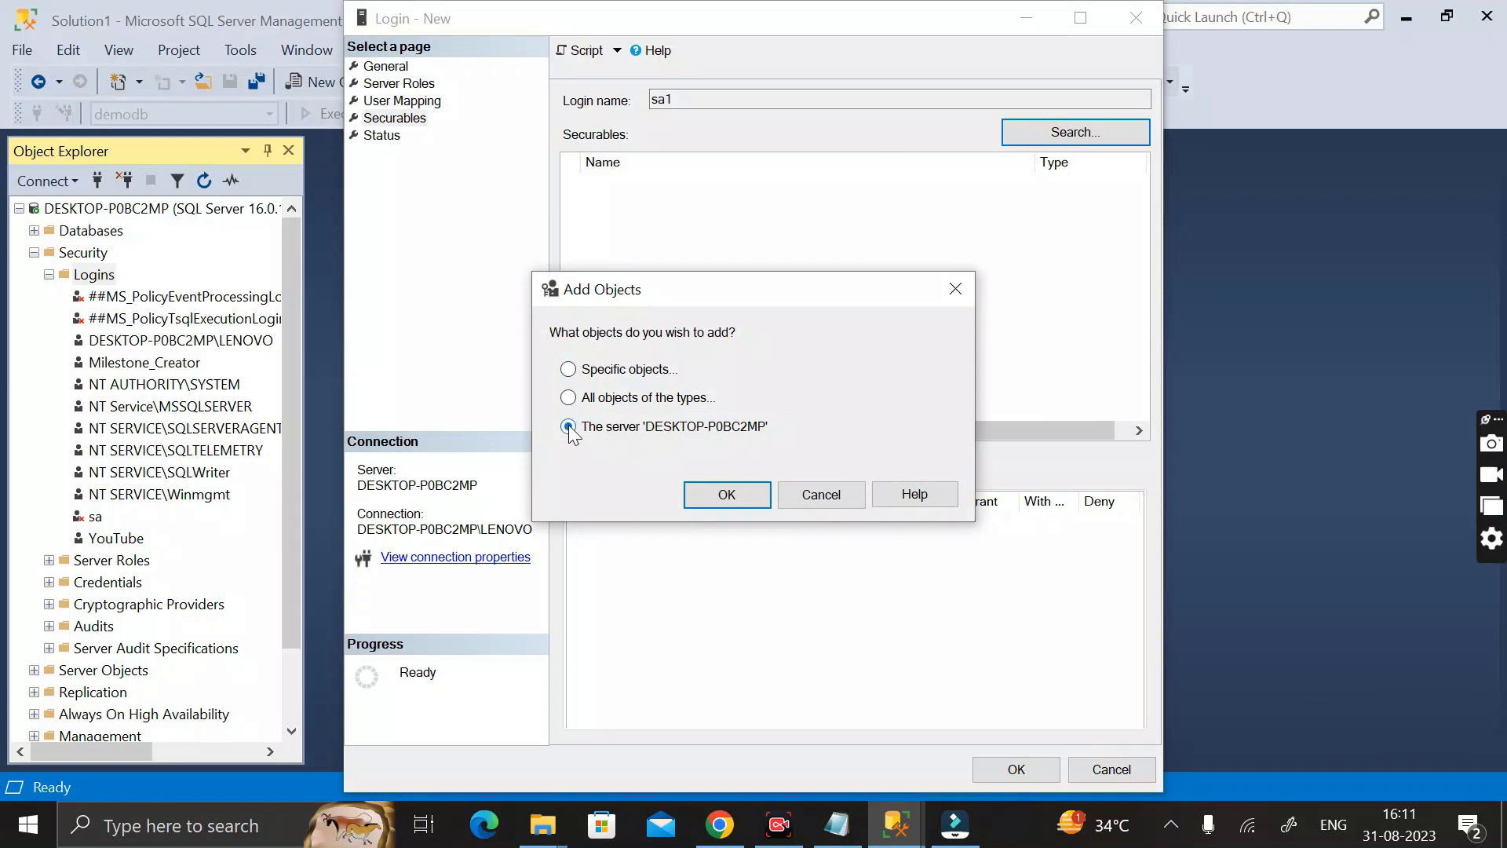
left_click(727, 495)
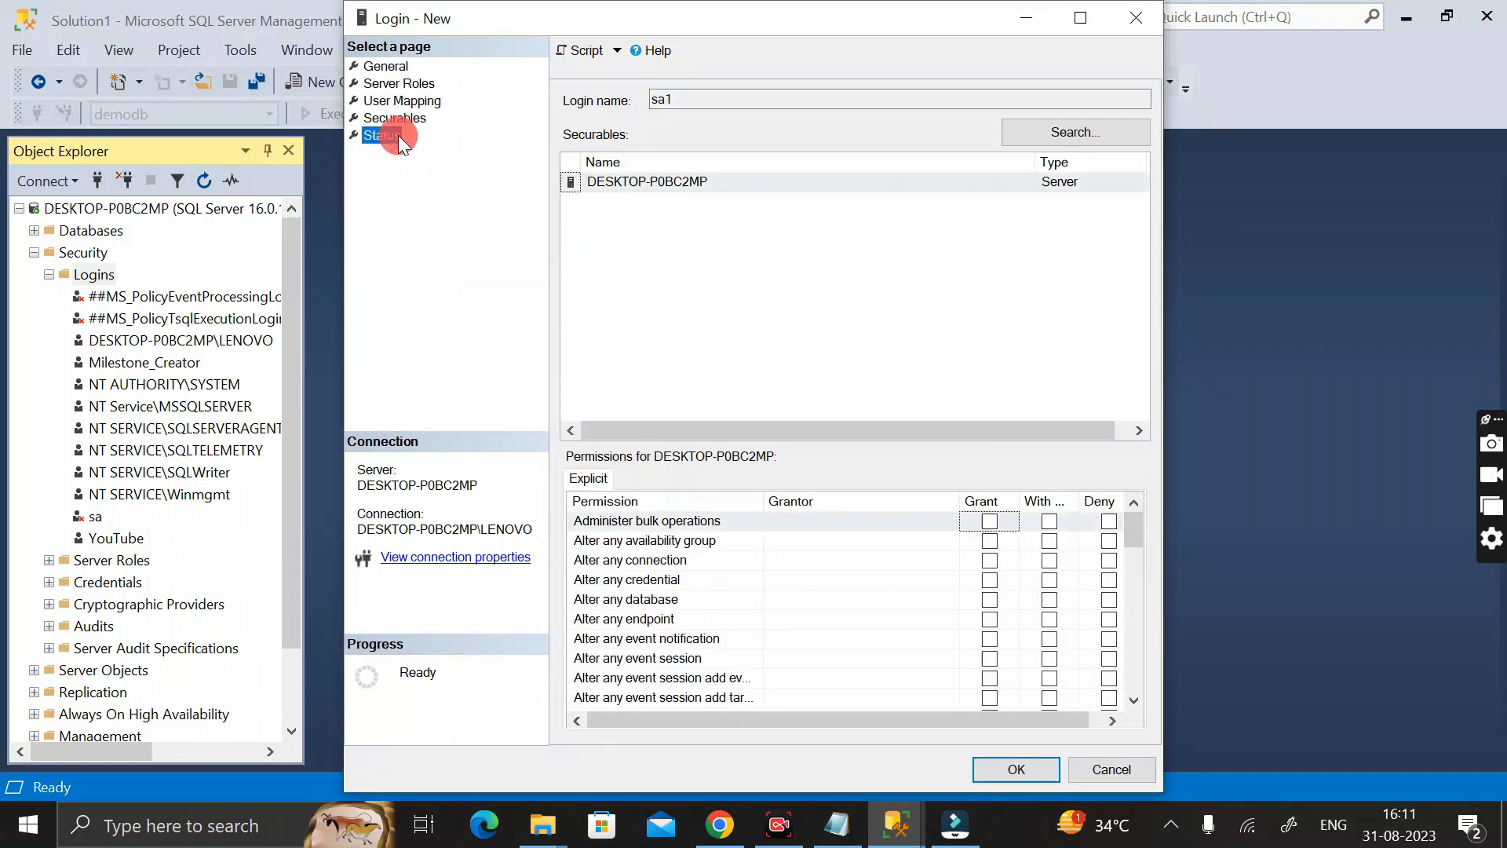
left_click(398, 136)
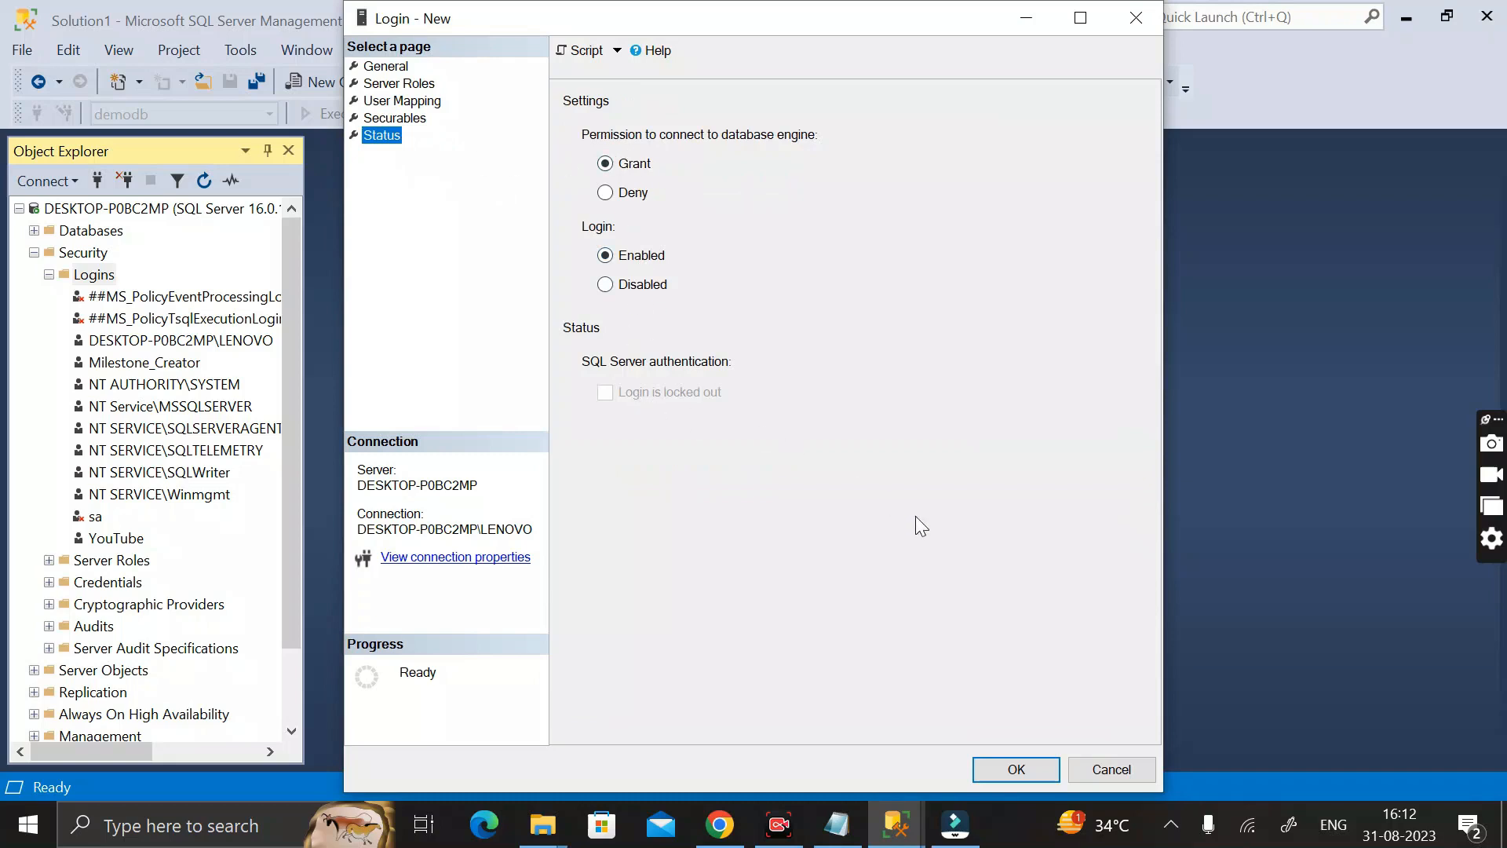
left_click(1015, 769)
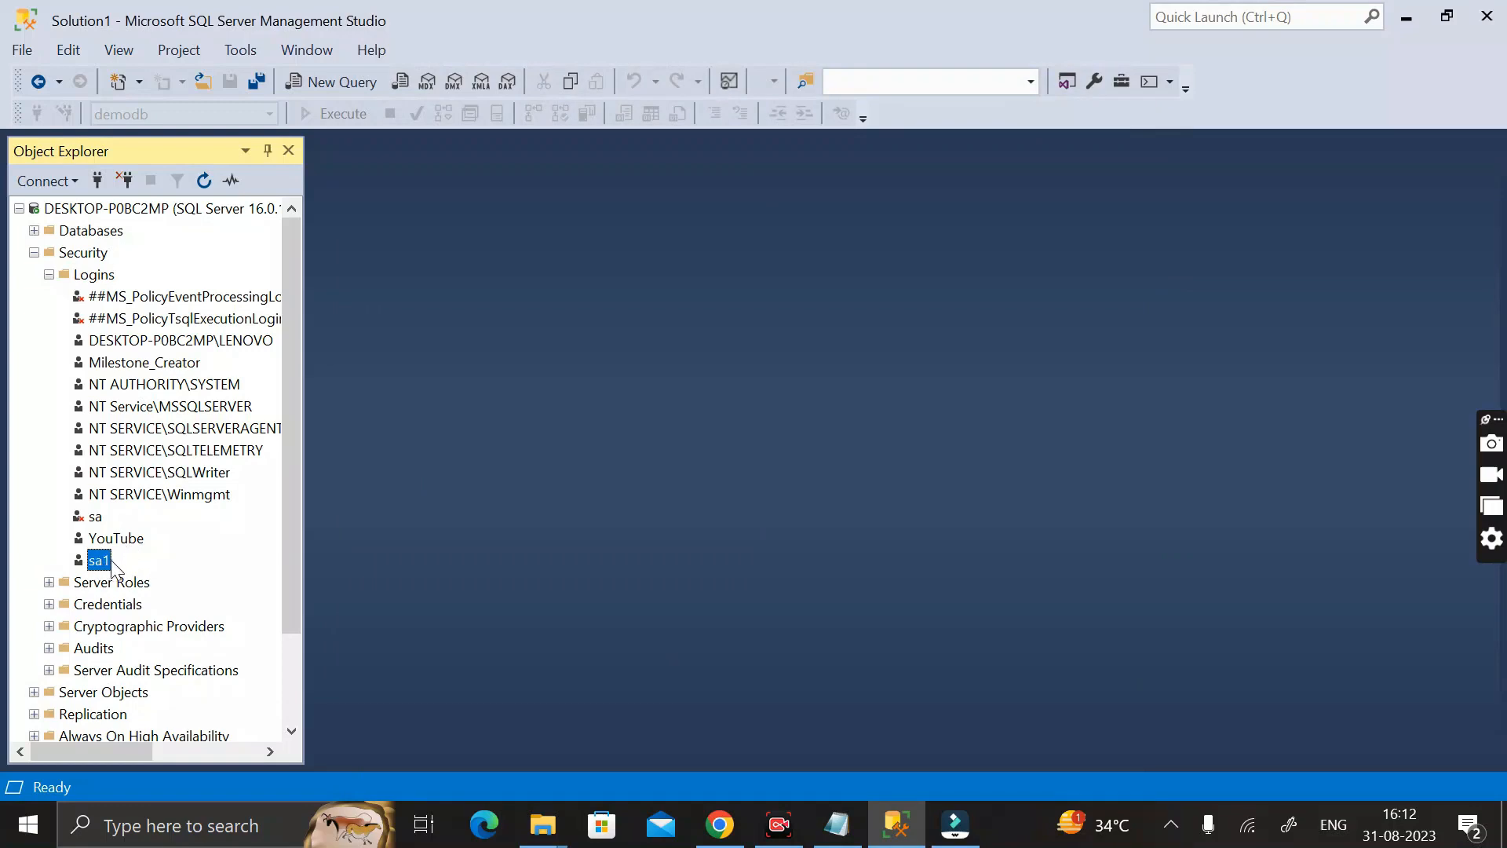
Refresh the list of logins under the server's Security folder
left_click(90, 276)
right_click(92, 283)
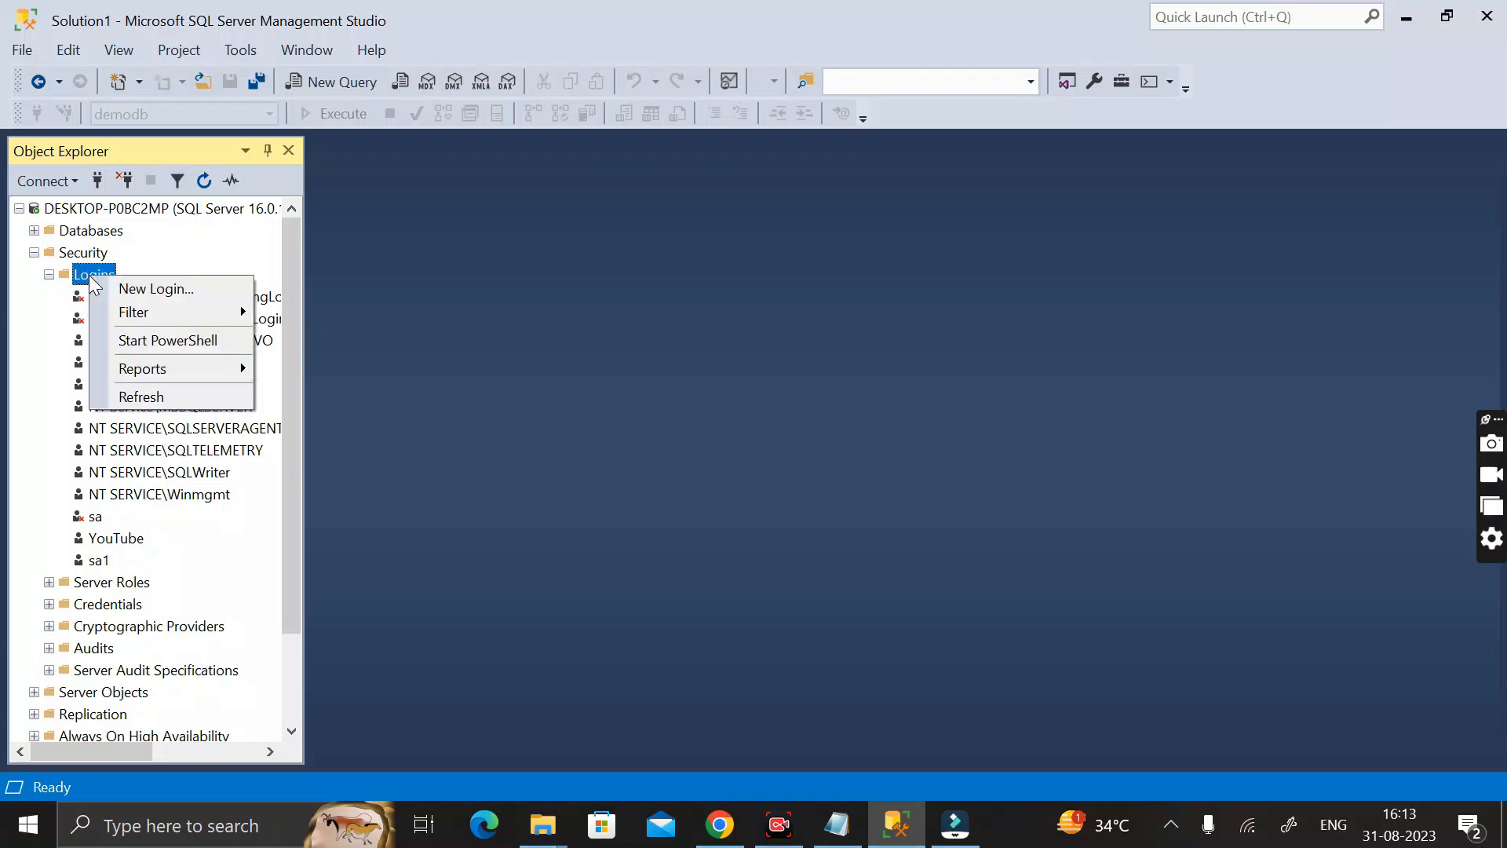
left_click(136, 395)
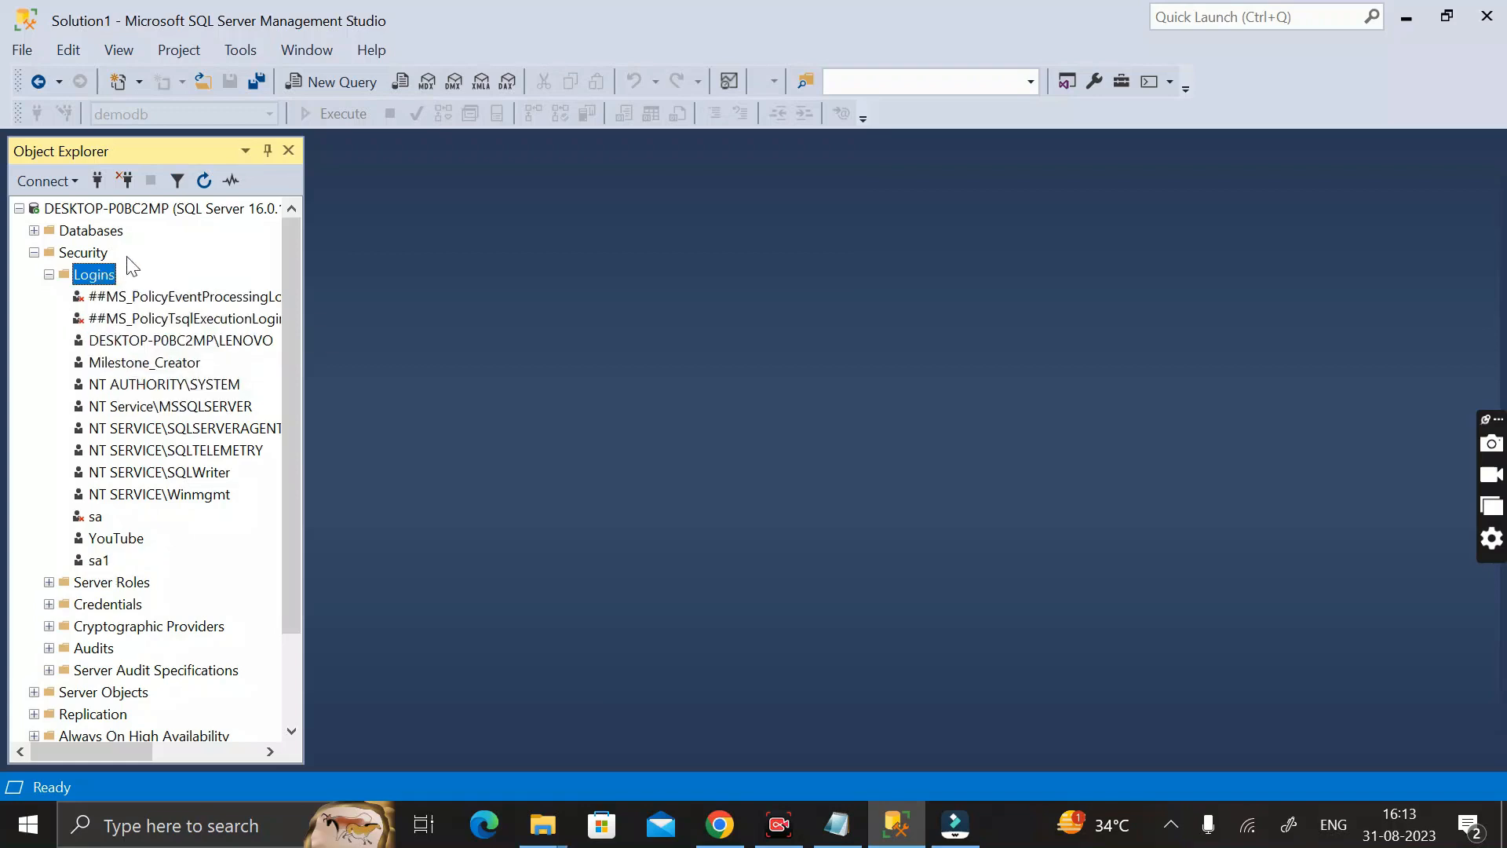
Disconnect from the server and reconnect to DESKTOP-P0BC2MP using SQL Server Authentication with login sa1 and its password
left_click(126, 181)
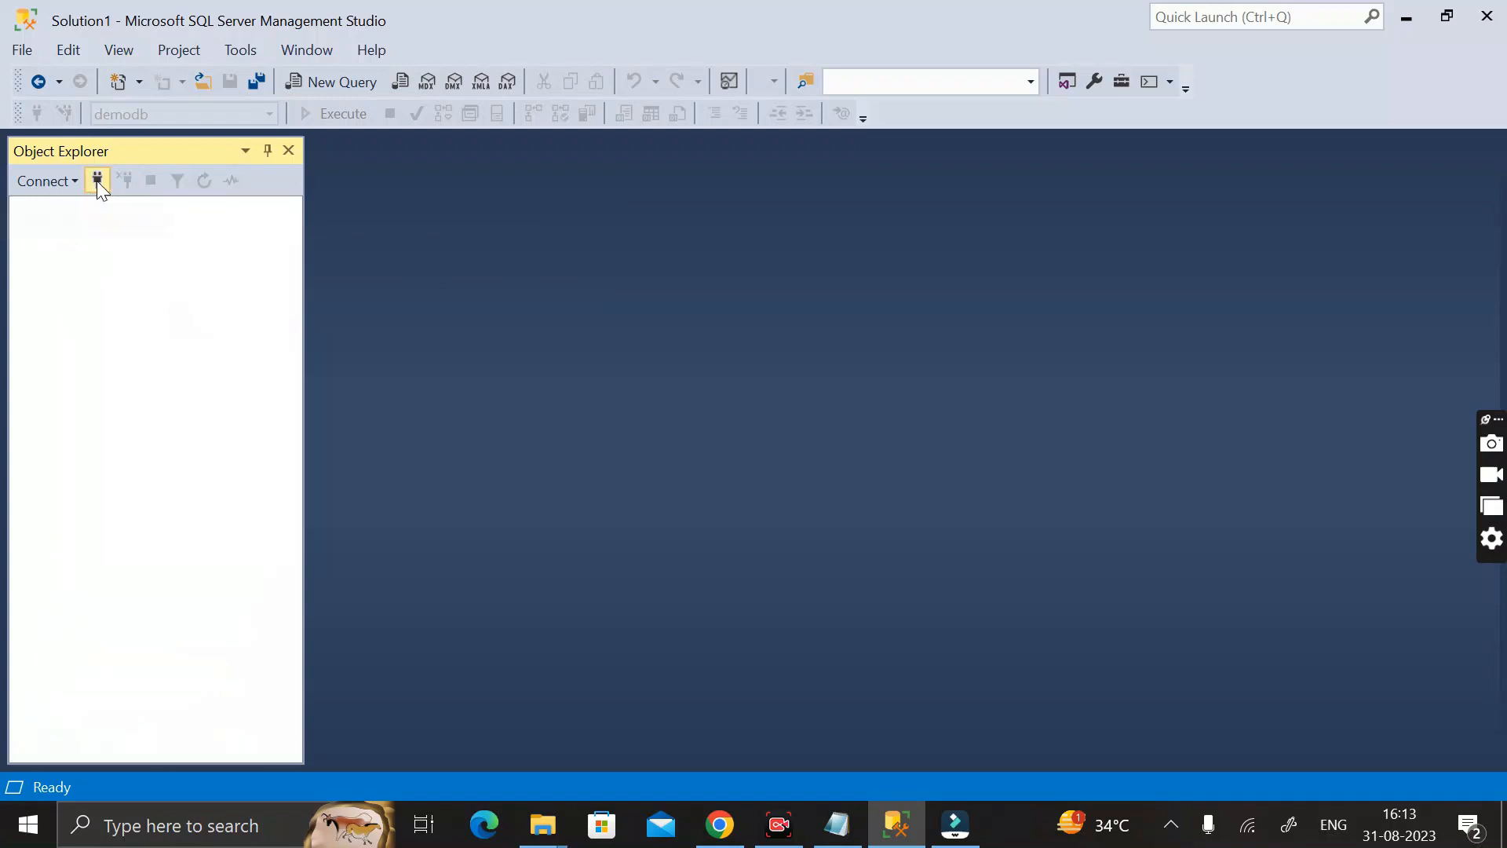
left_click(97, 182)
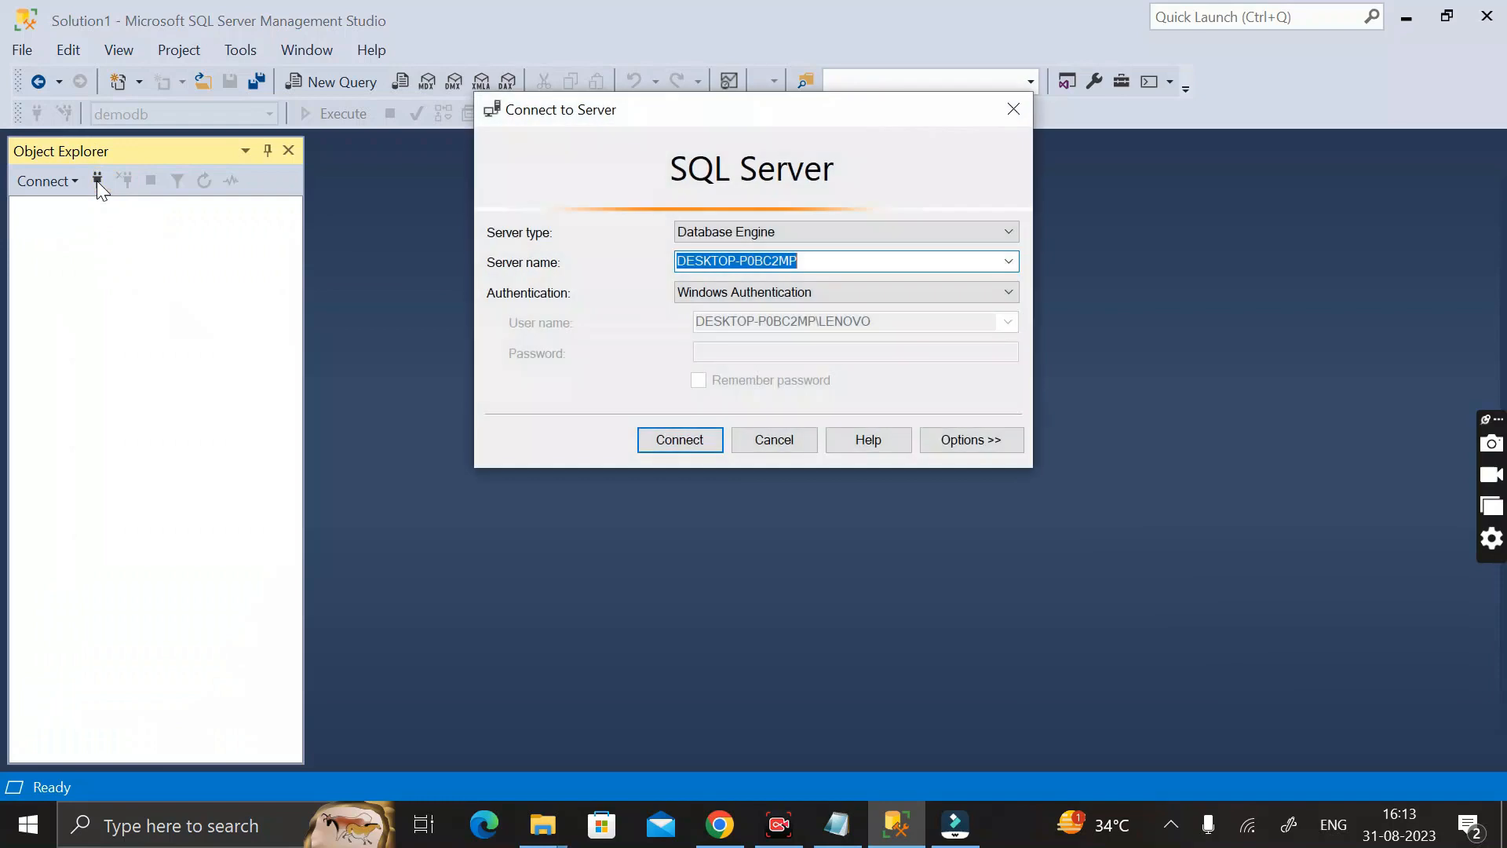
left_click(1014, 292)
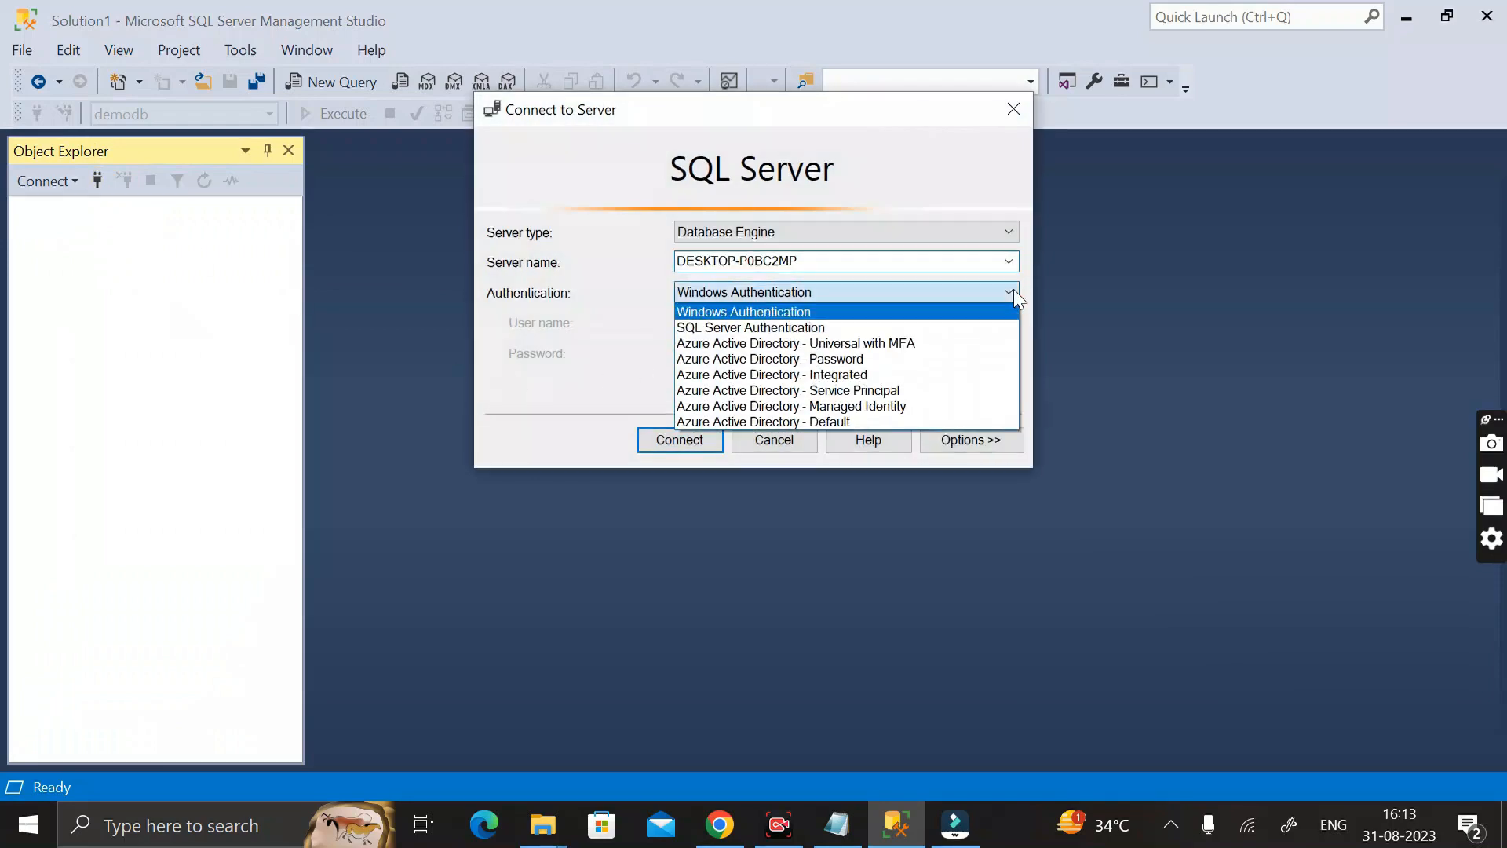
left_click(799, 324)
left_click(737, 321)
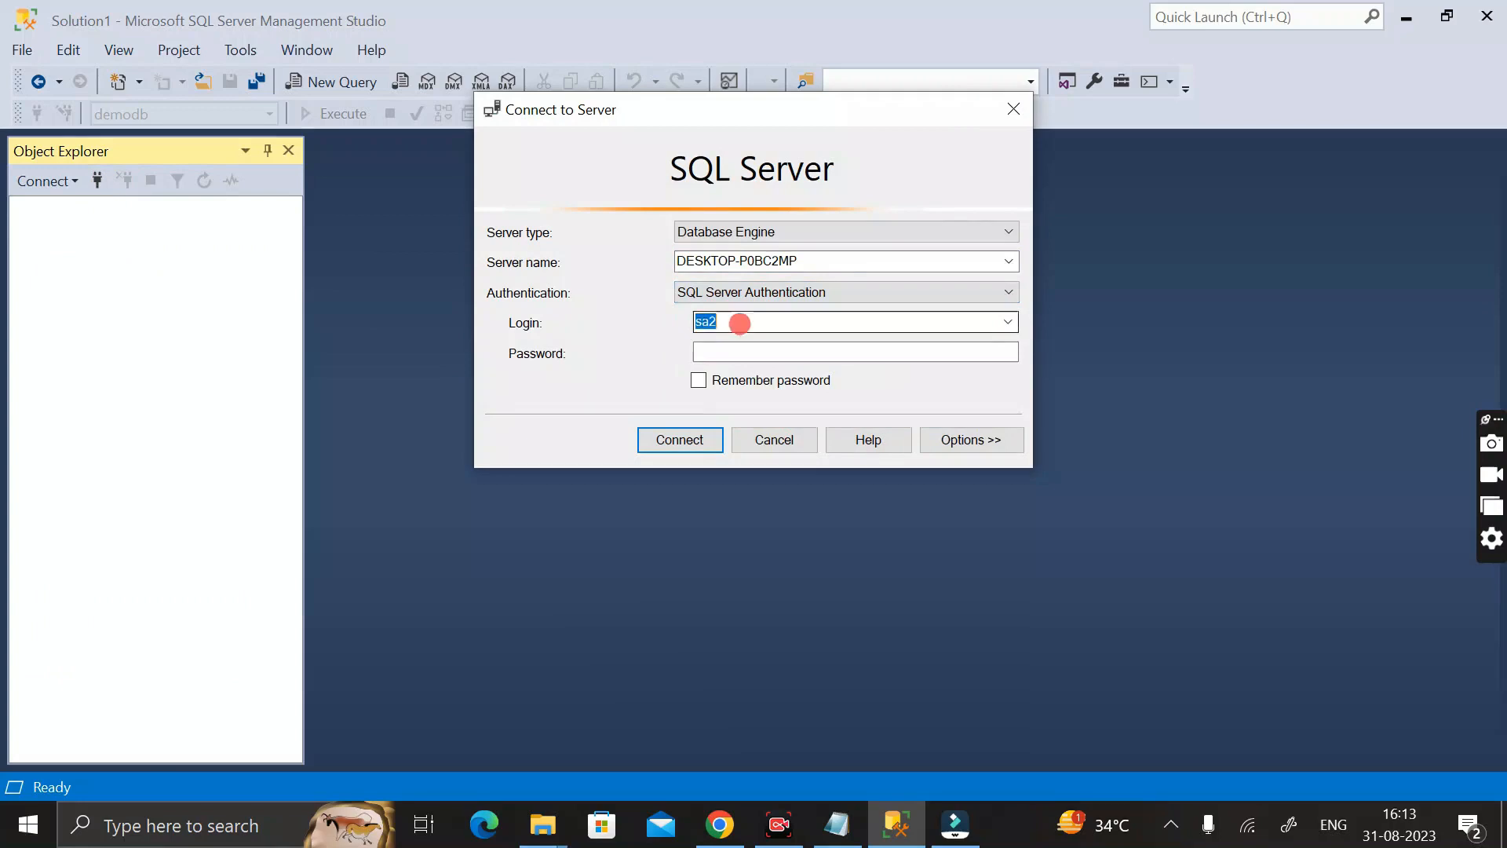
type("sa")
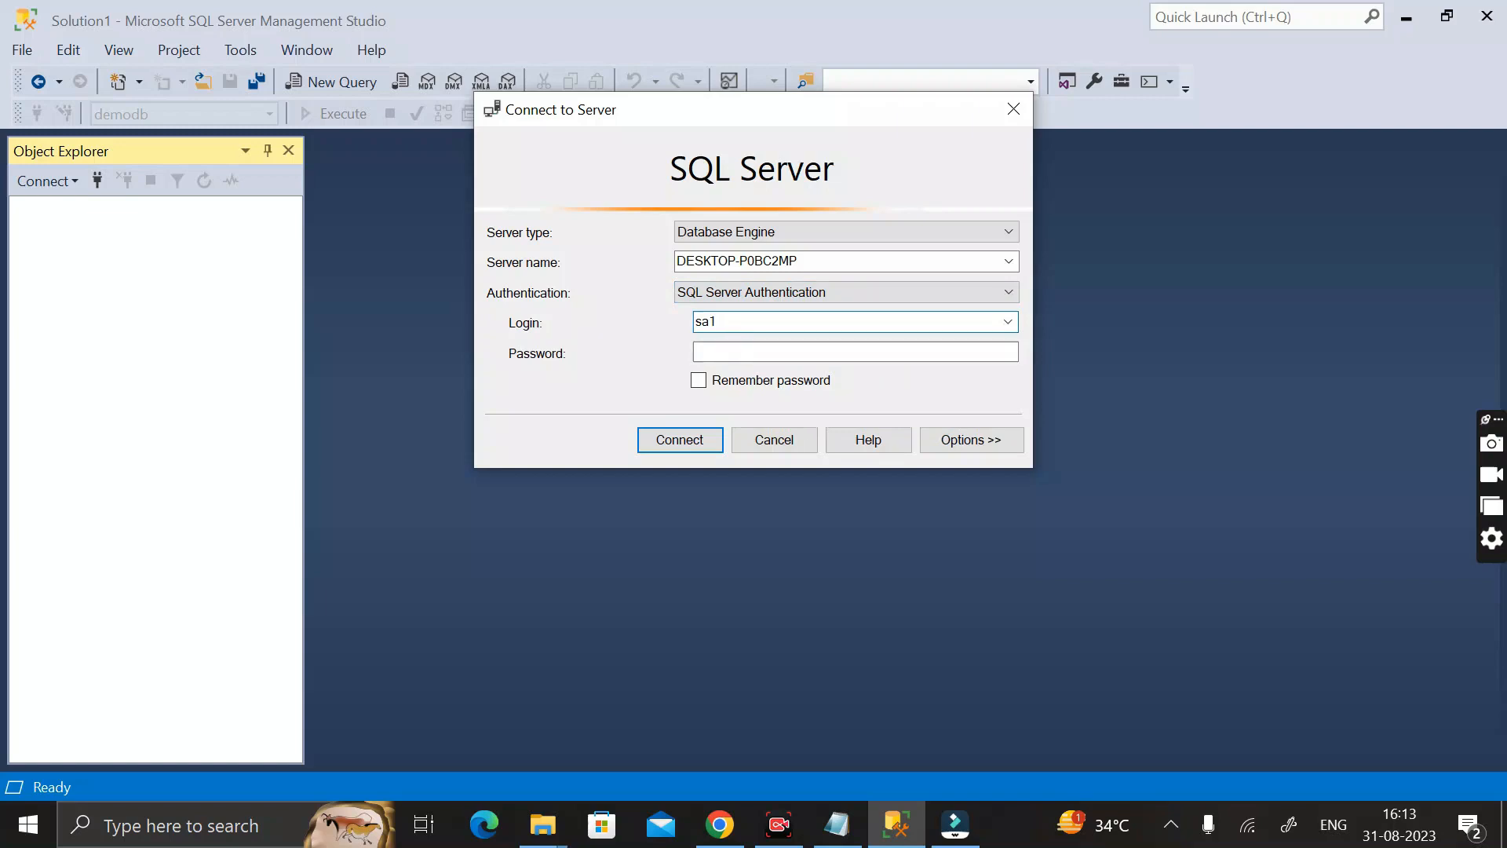
left_click(734, 354)
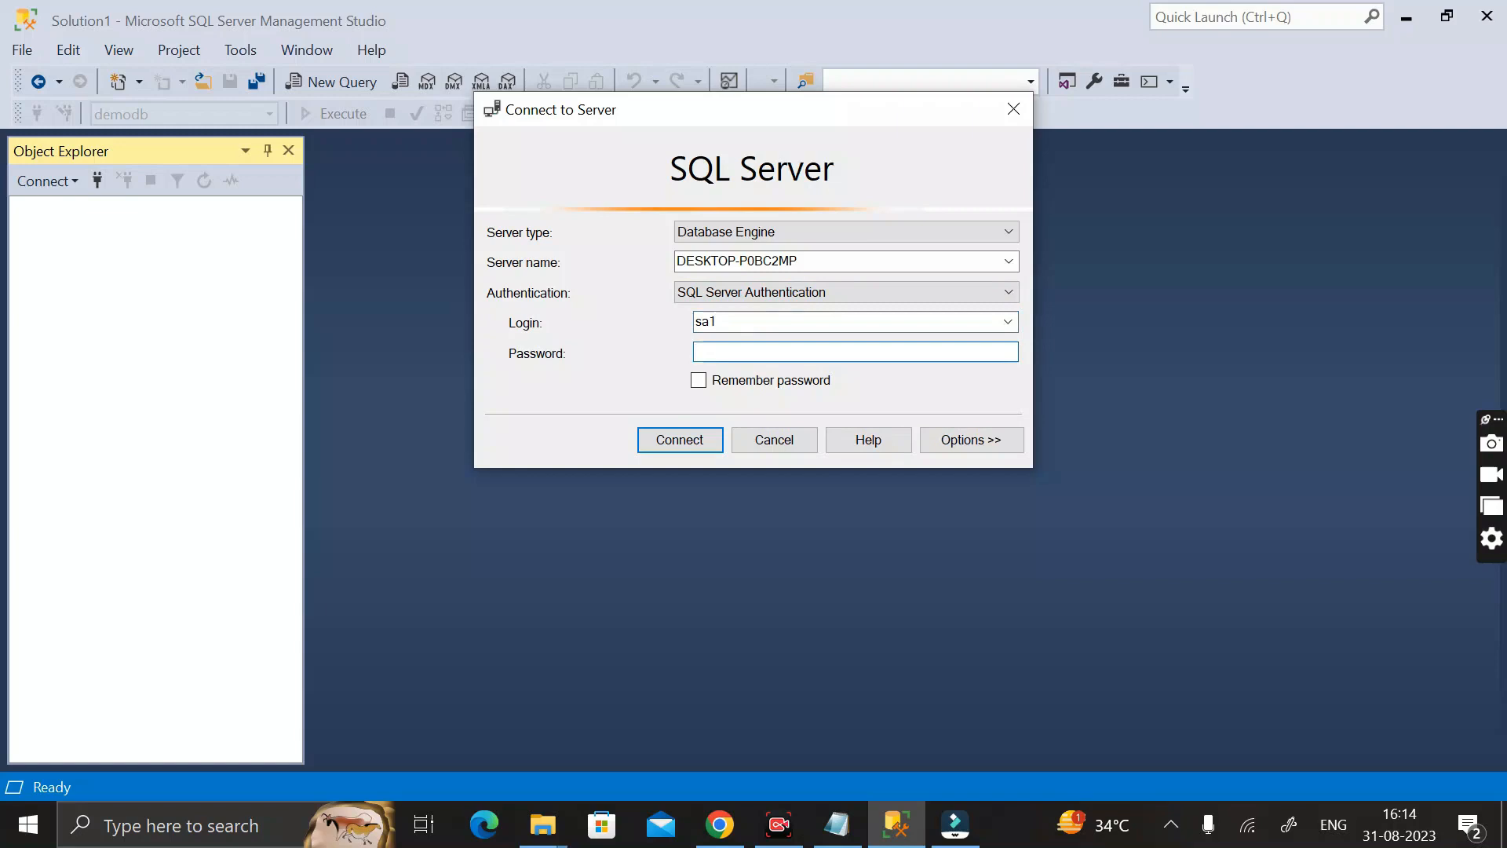
type("**")
left_click(685, 444)
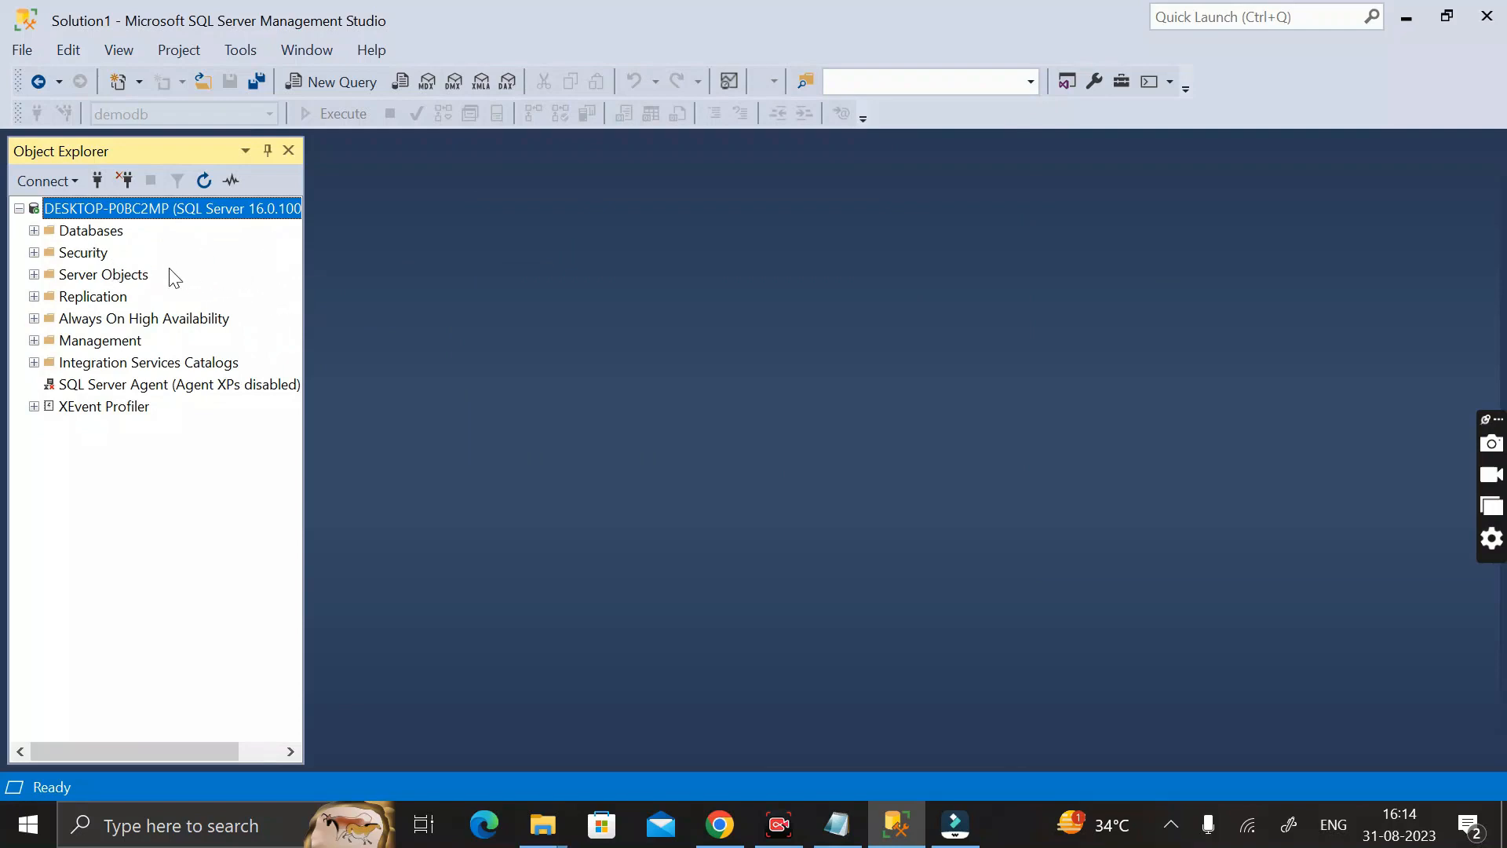
Expand the server's databases and security logins to check the Milestone_Creator database and the sa1 login
left_click(34, 231)
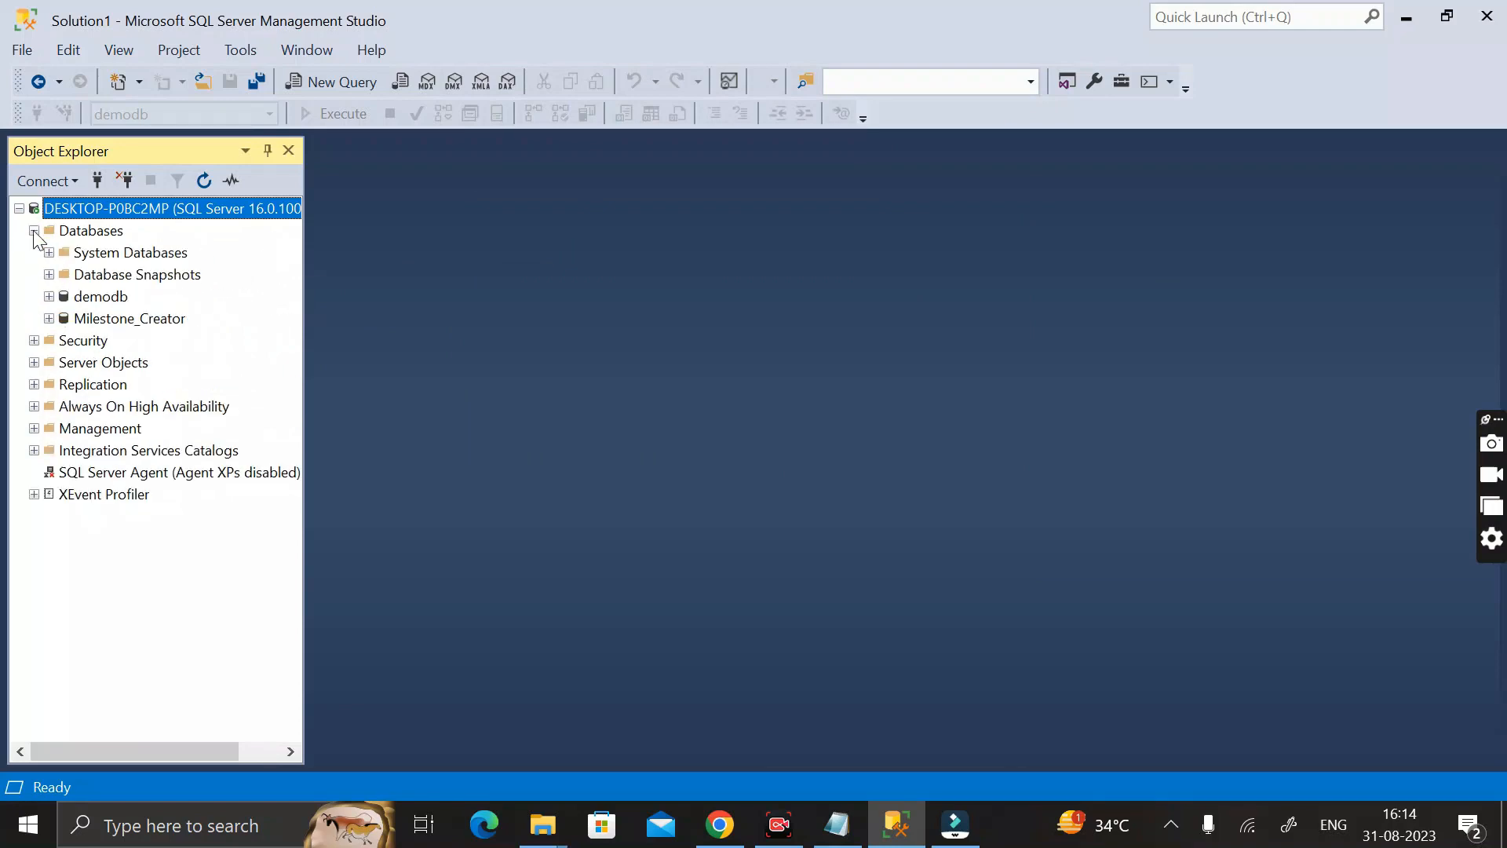
left_click(110, 320)
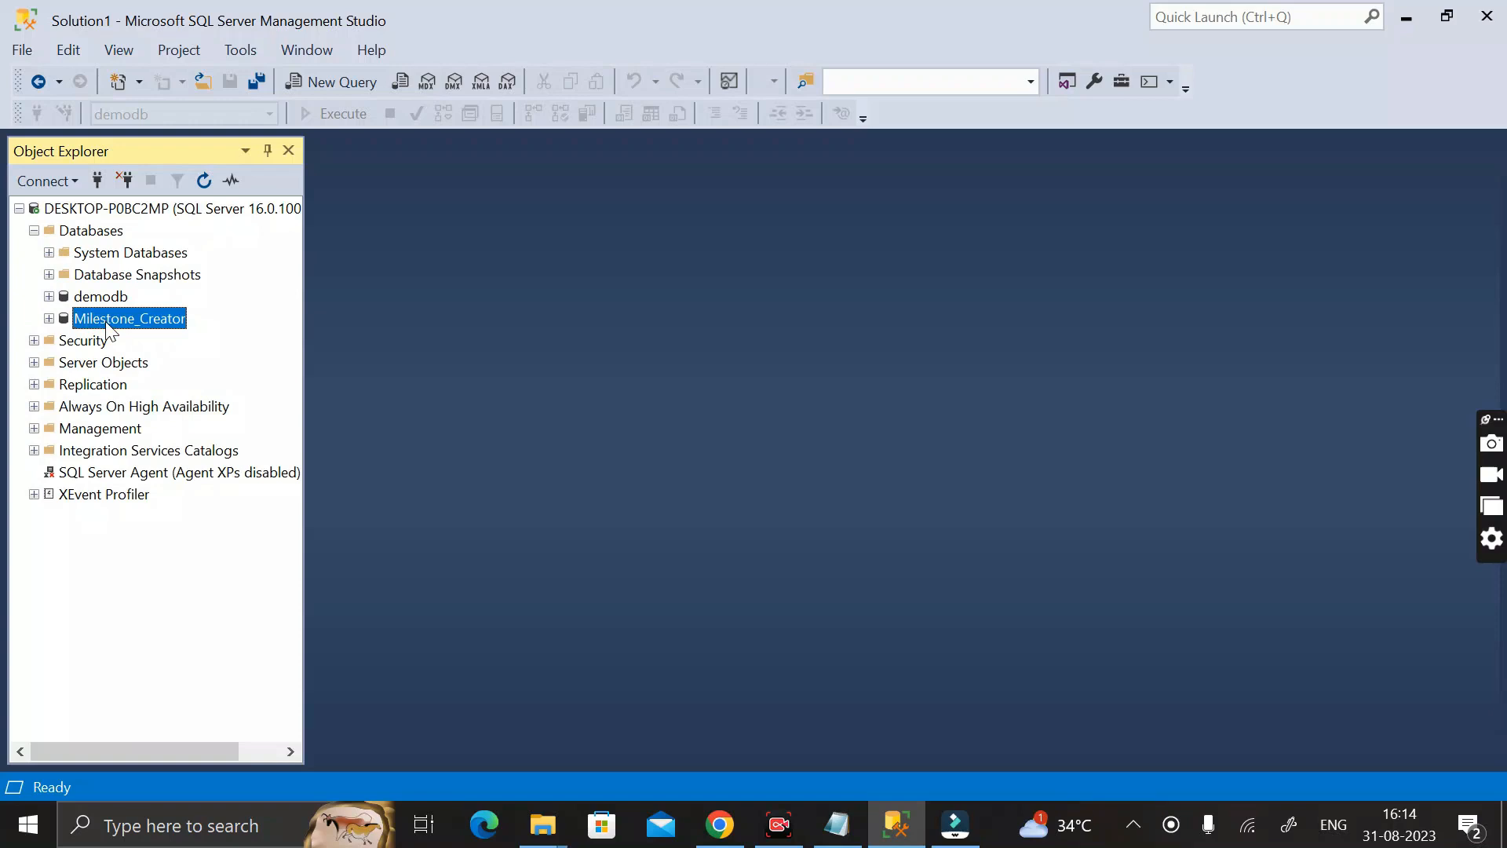
left_click(33, 340)
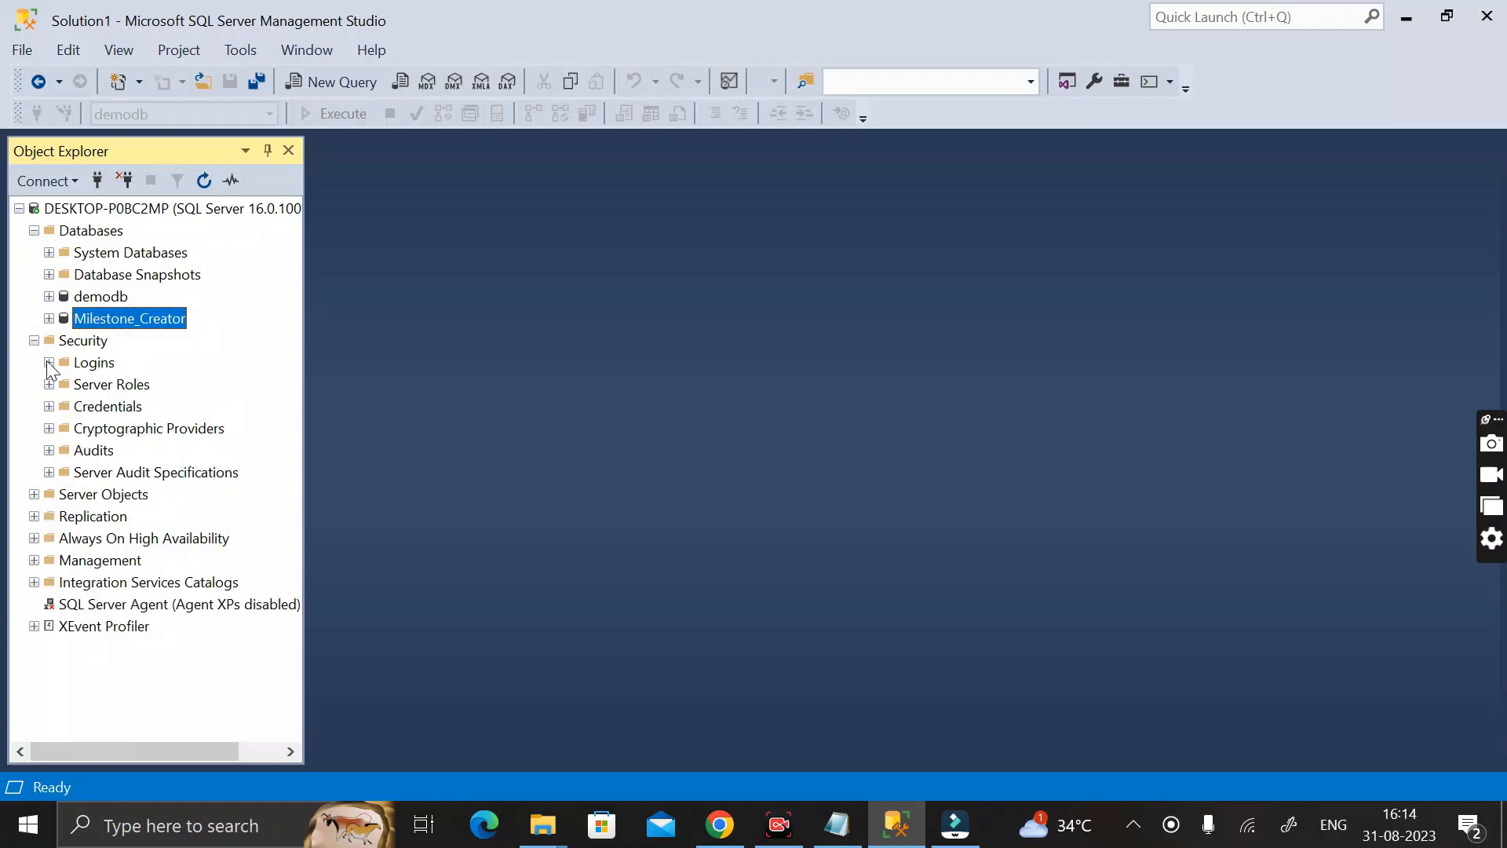
left_click(49, 363)
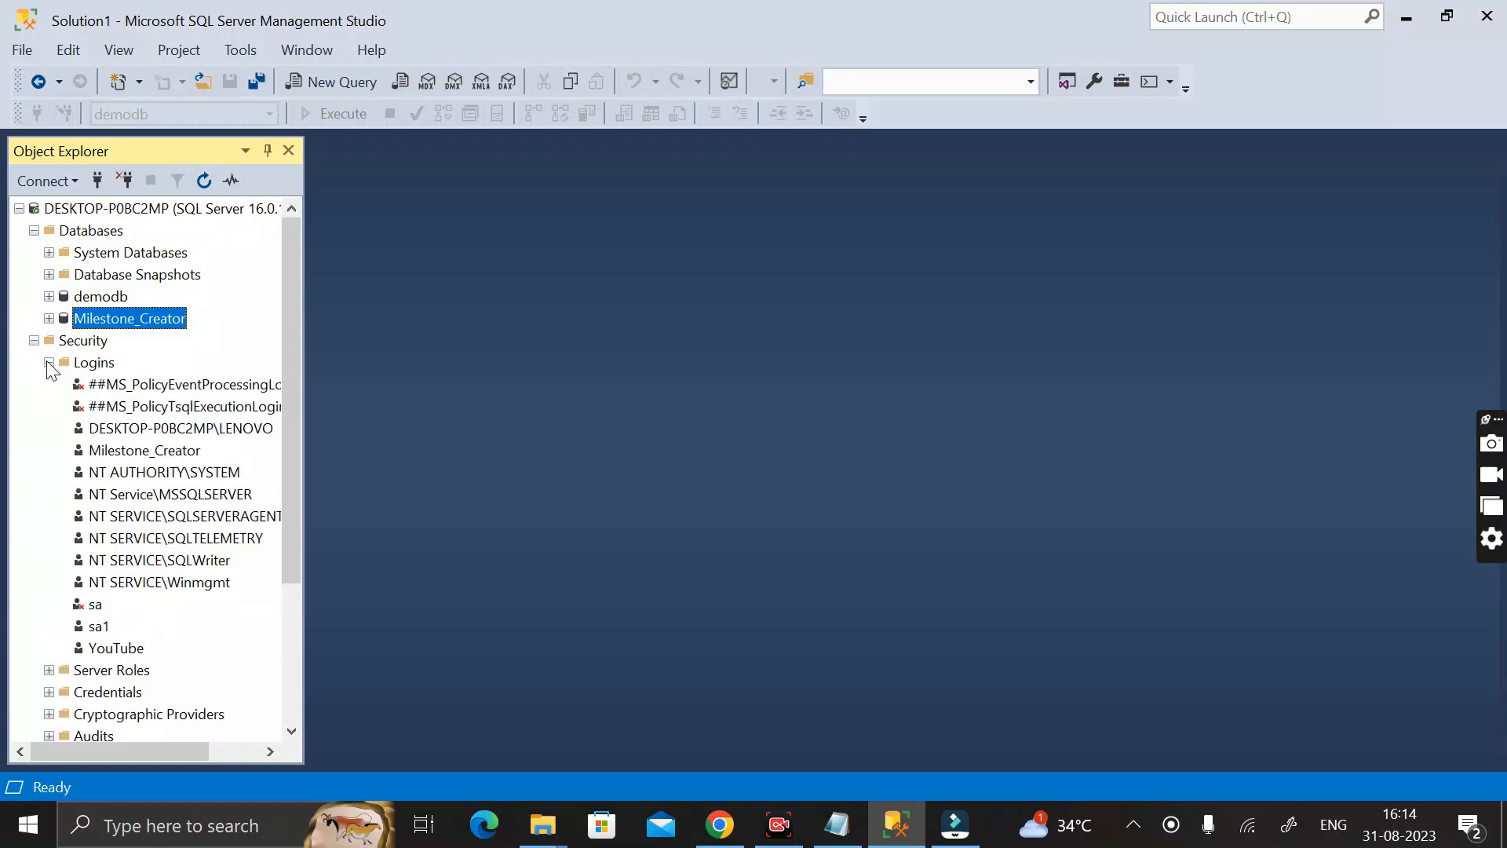
left_click(100, 629)
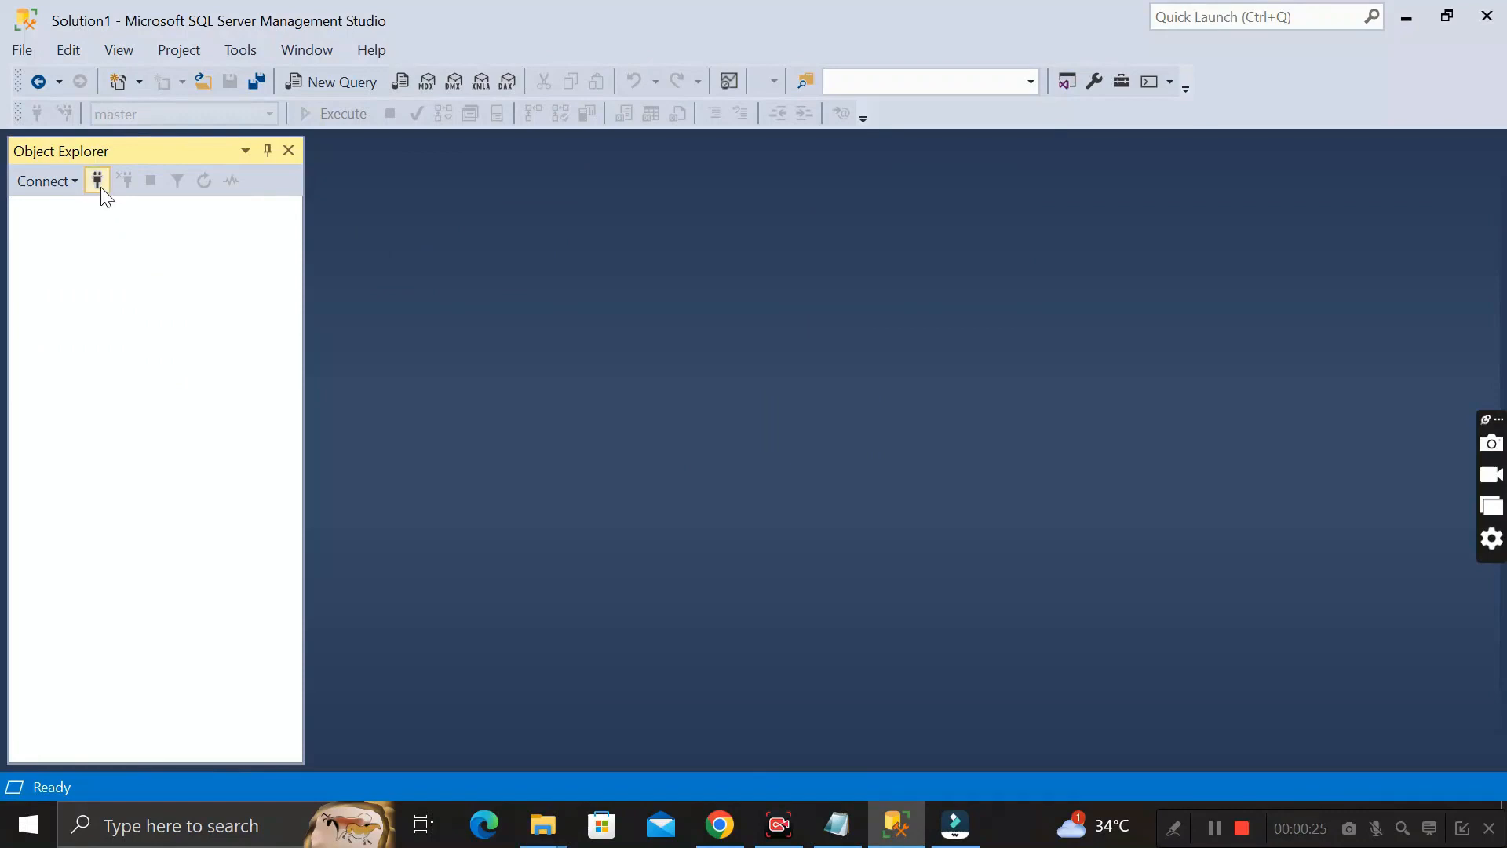
Connect to DESKTOP-P0BC2MP again as sa1 by entering the login's password
left_click(97, 182)
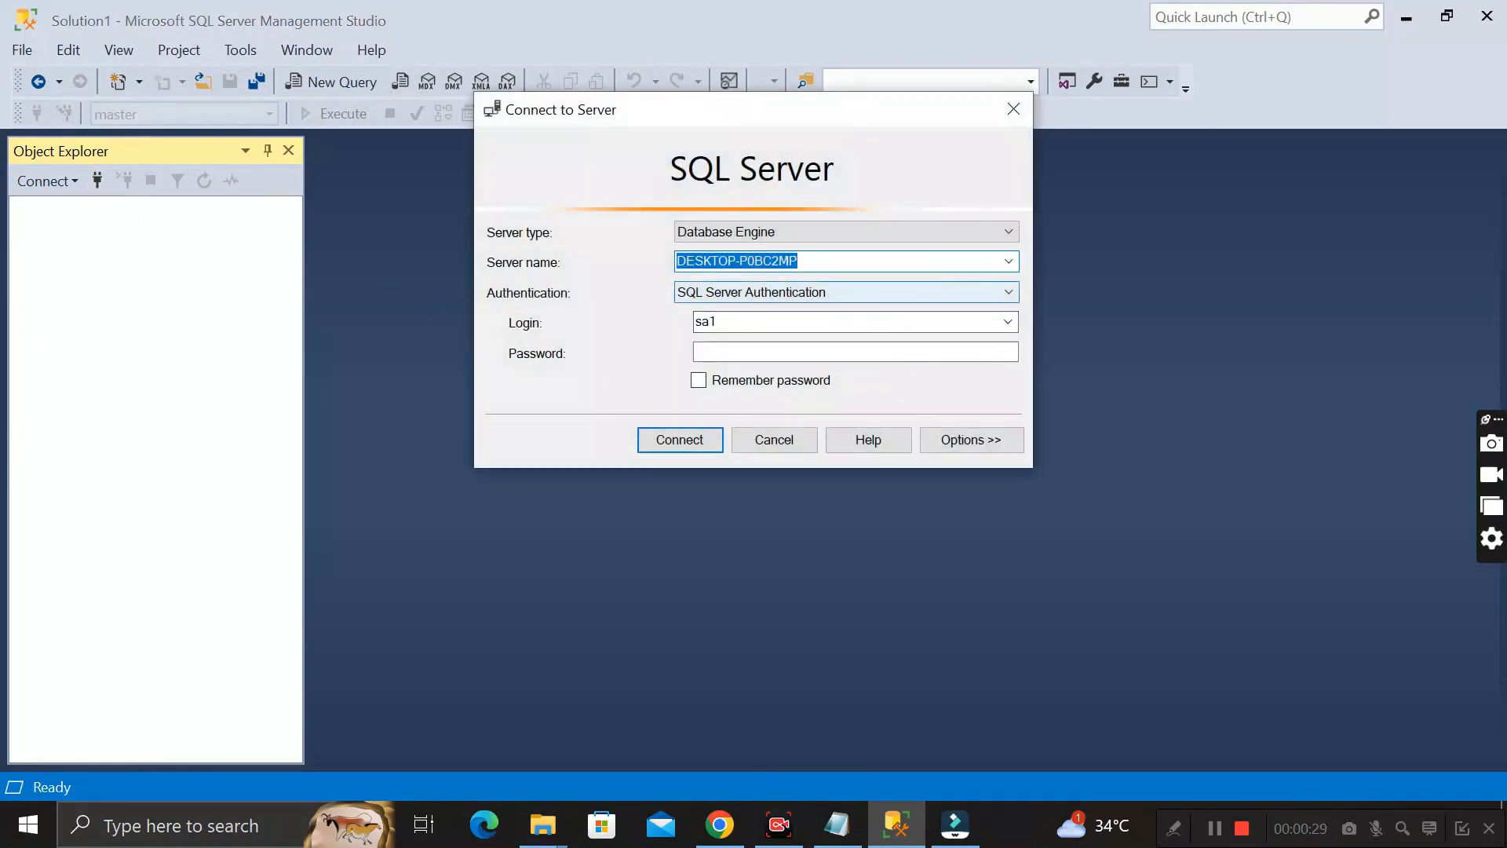
left_click(843, 352)
key("Caps_Lock")
type("**********")
left_click(689, 428)
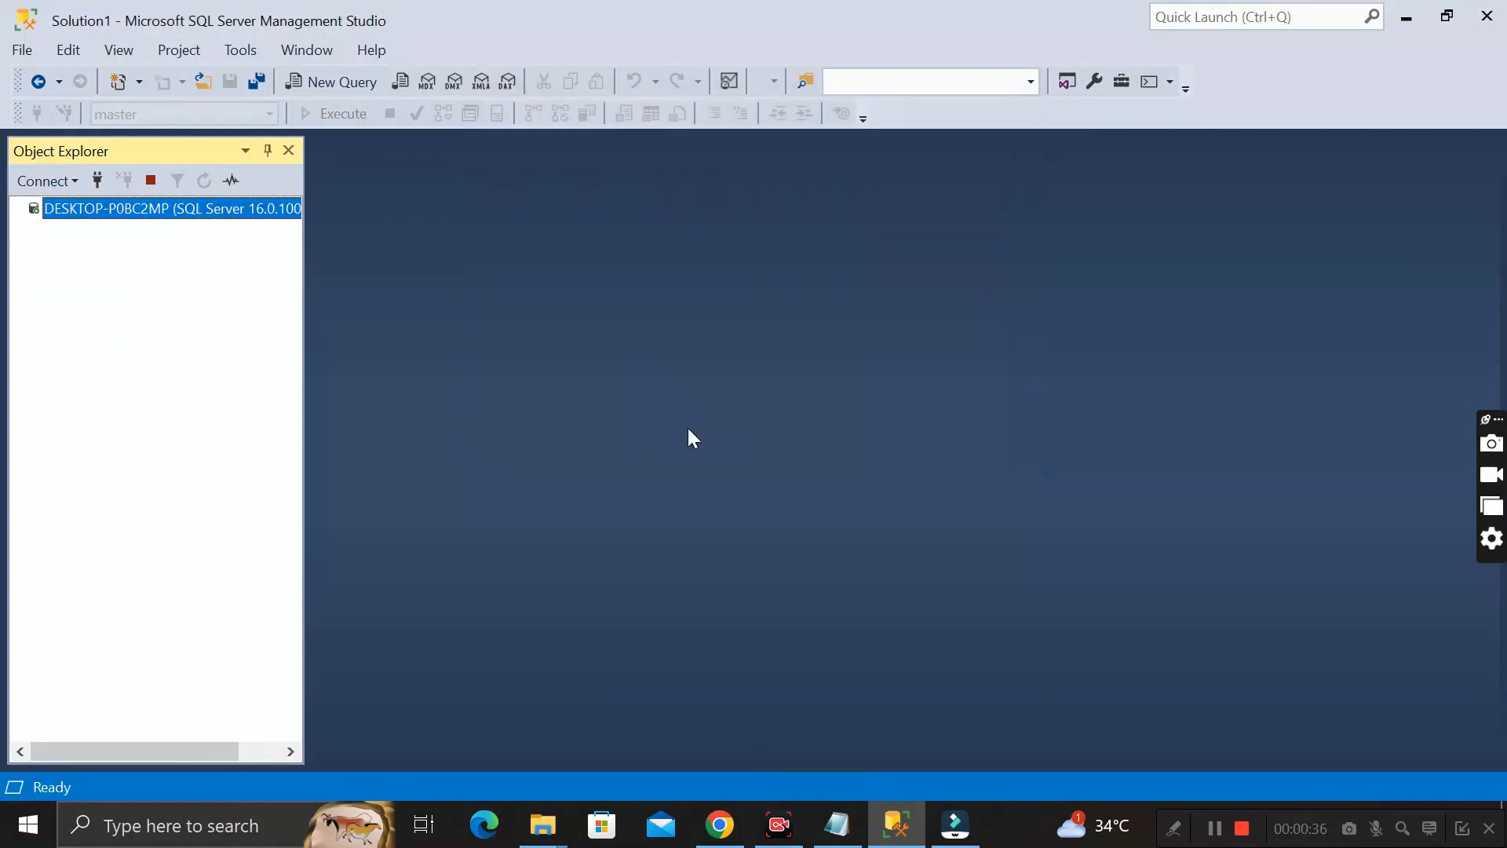
Open a new query on the master database and write CREATE LOGIN sa2 as its first line
left_click(331, 85)
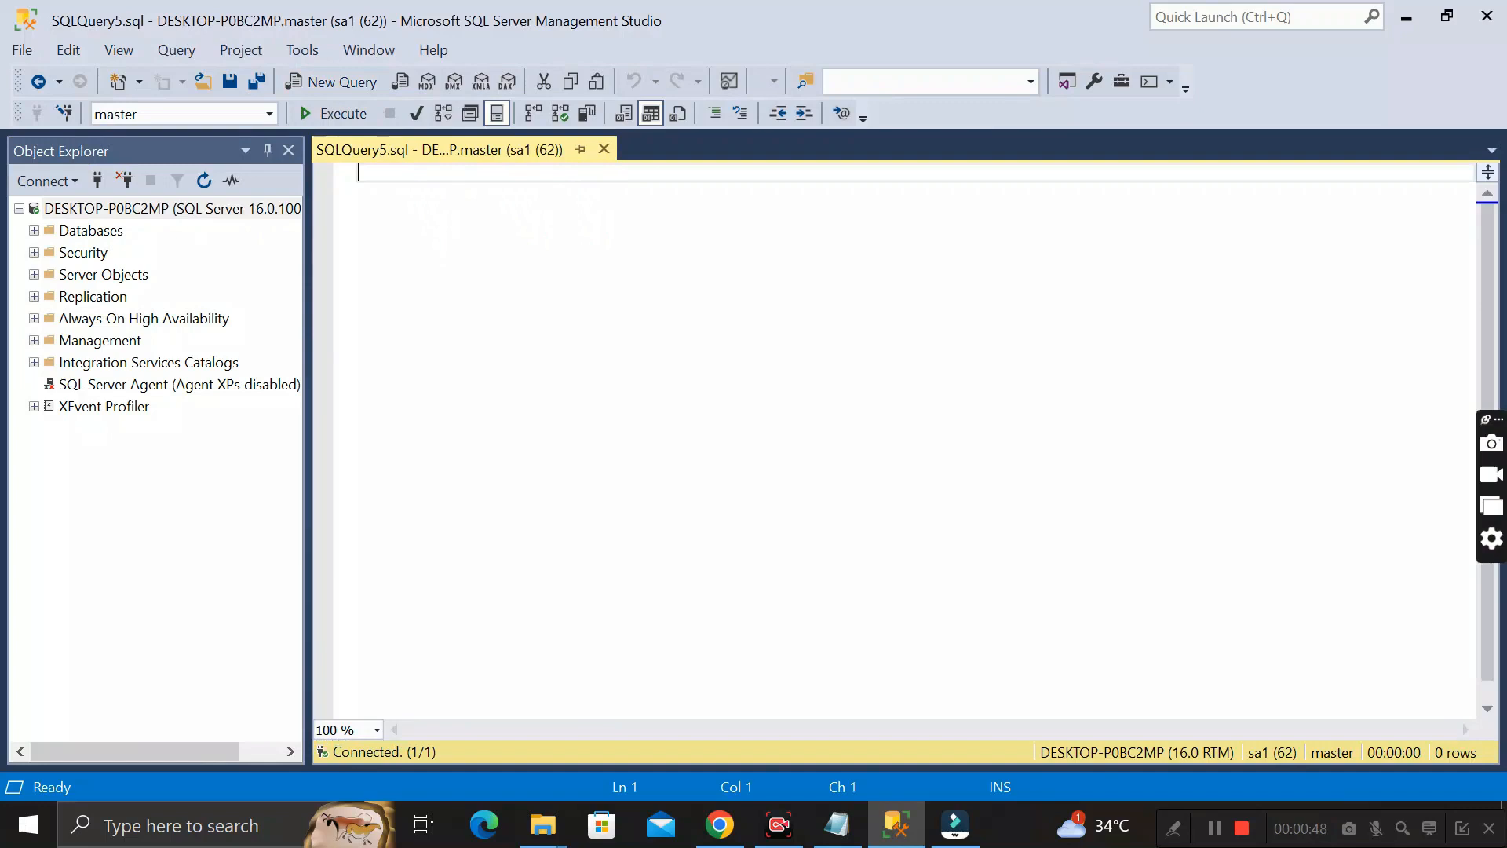
type("CREATE")
type(" LOW")
key("BackSpace")
type("GIN")
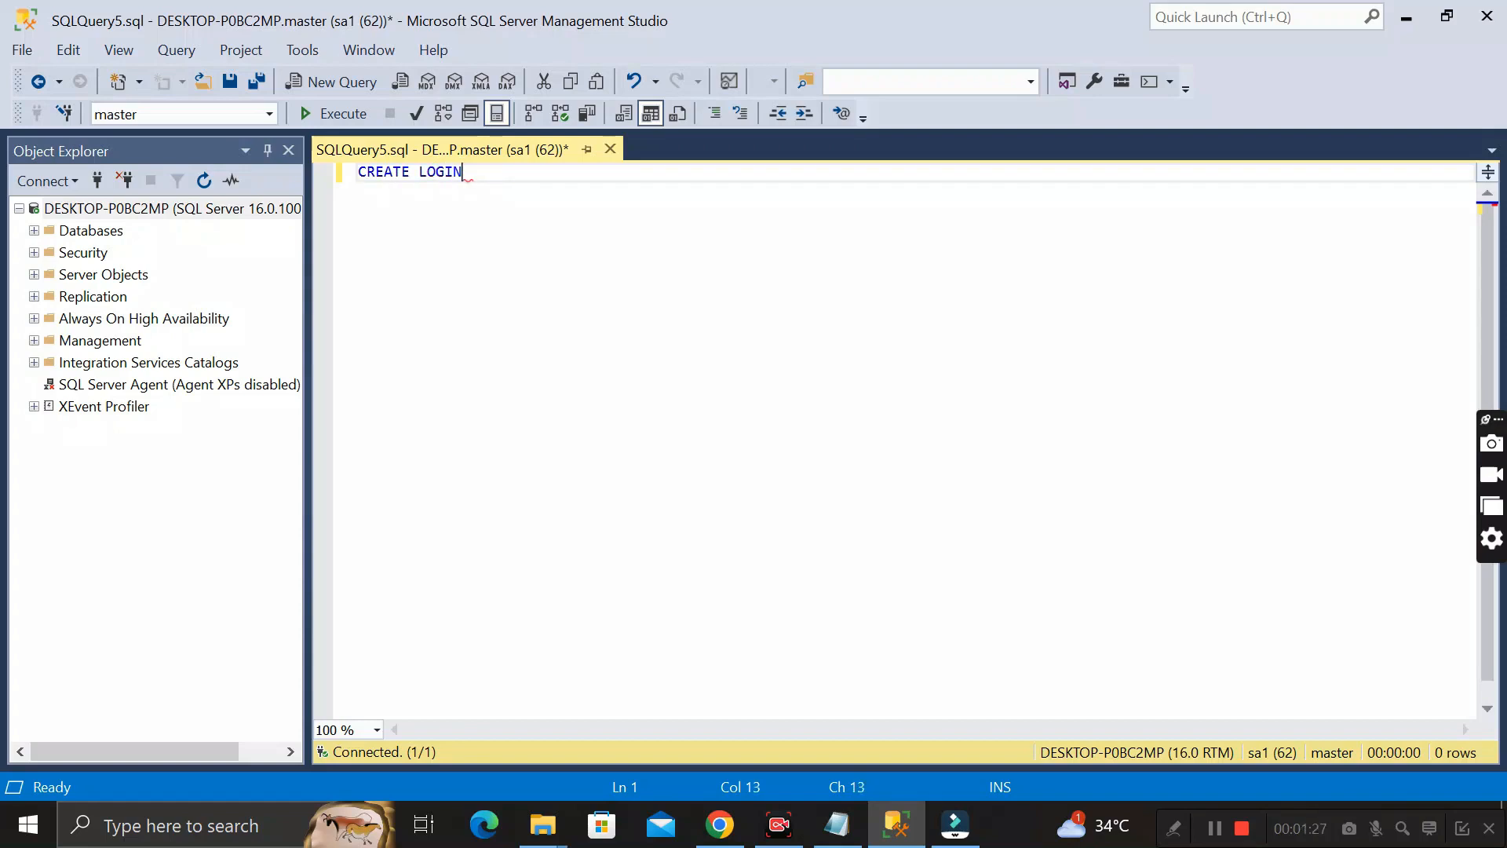
type("sa2")
key("Return")
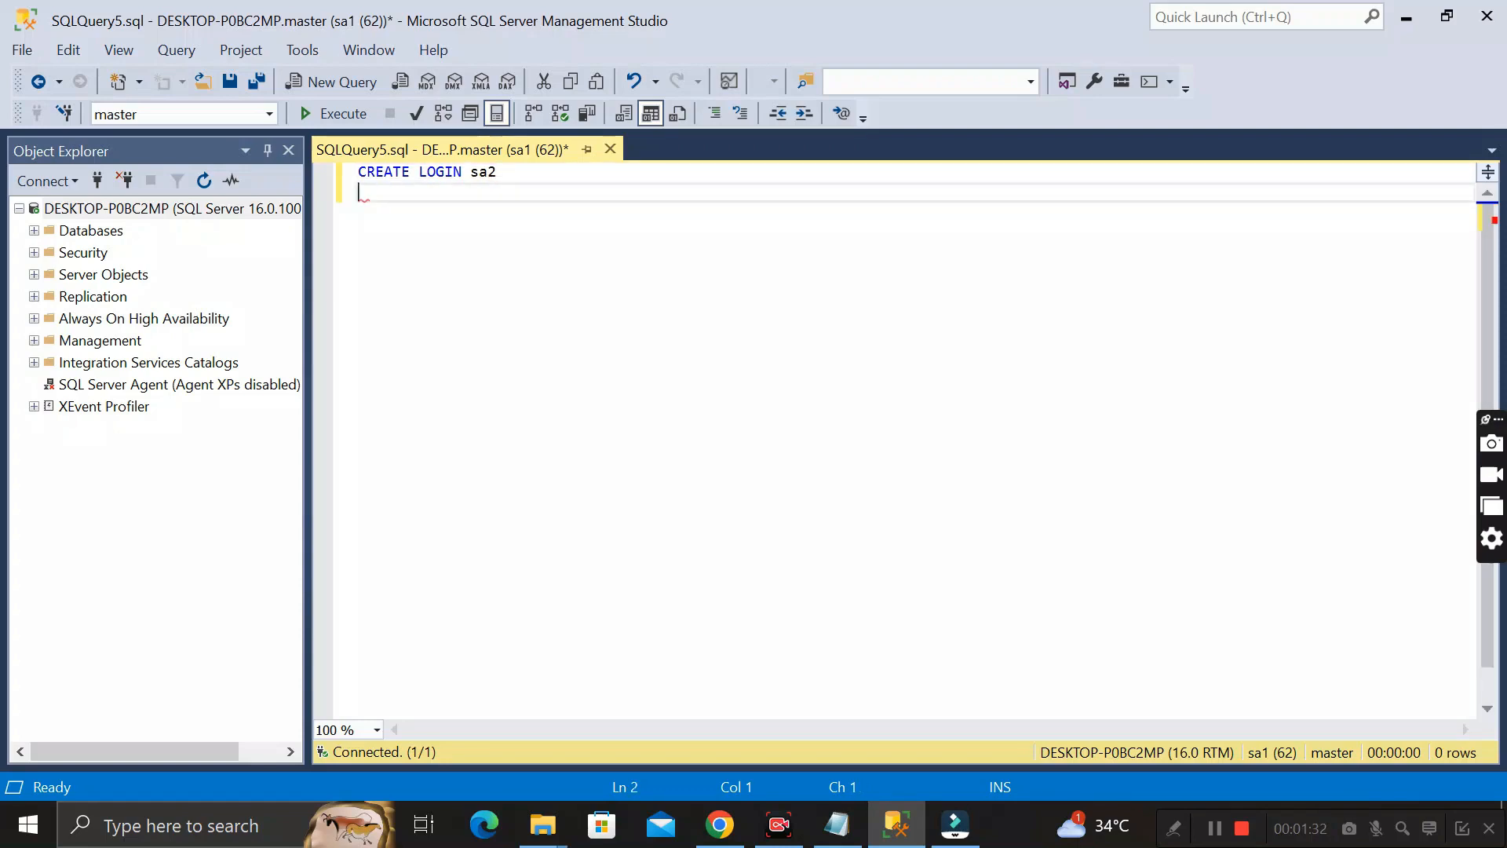
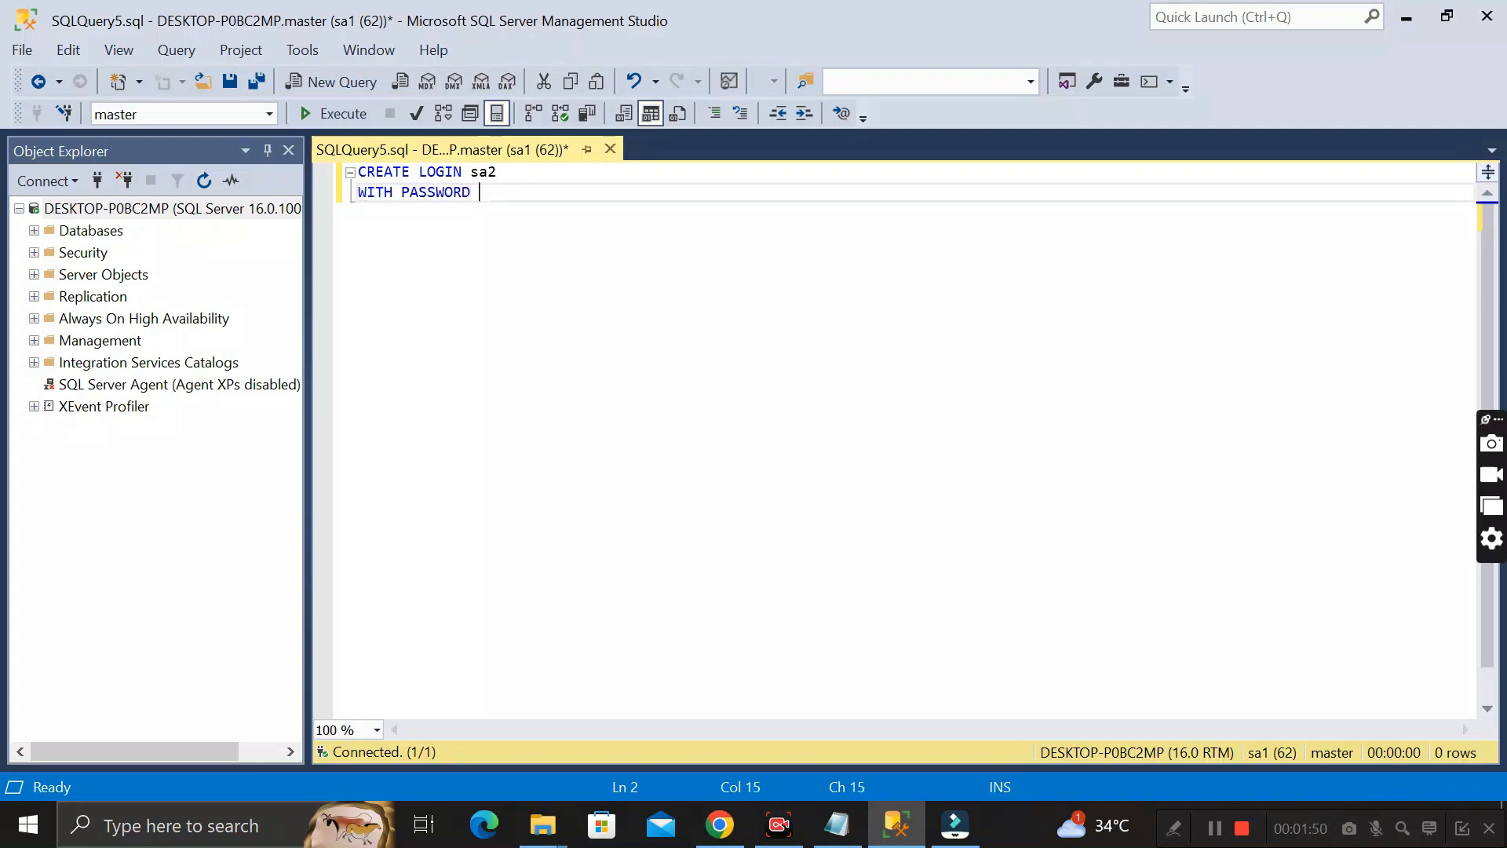
Complete the sa2 statement with a WITH PASSWORD = clause containing the login's password, and select the whole statement
key("BackSpace")
key("BackSpace")
key("Right")
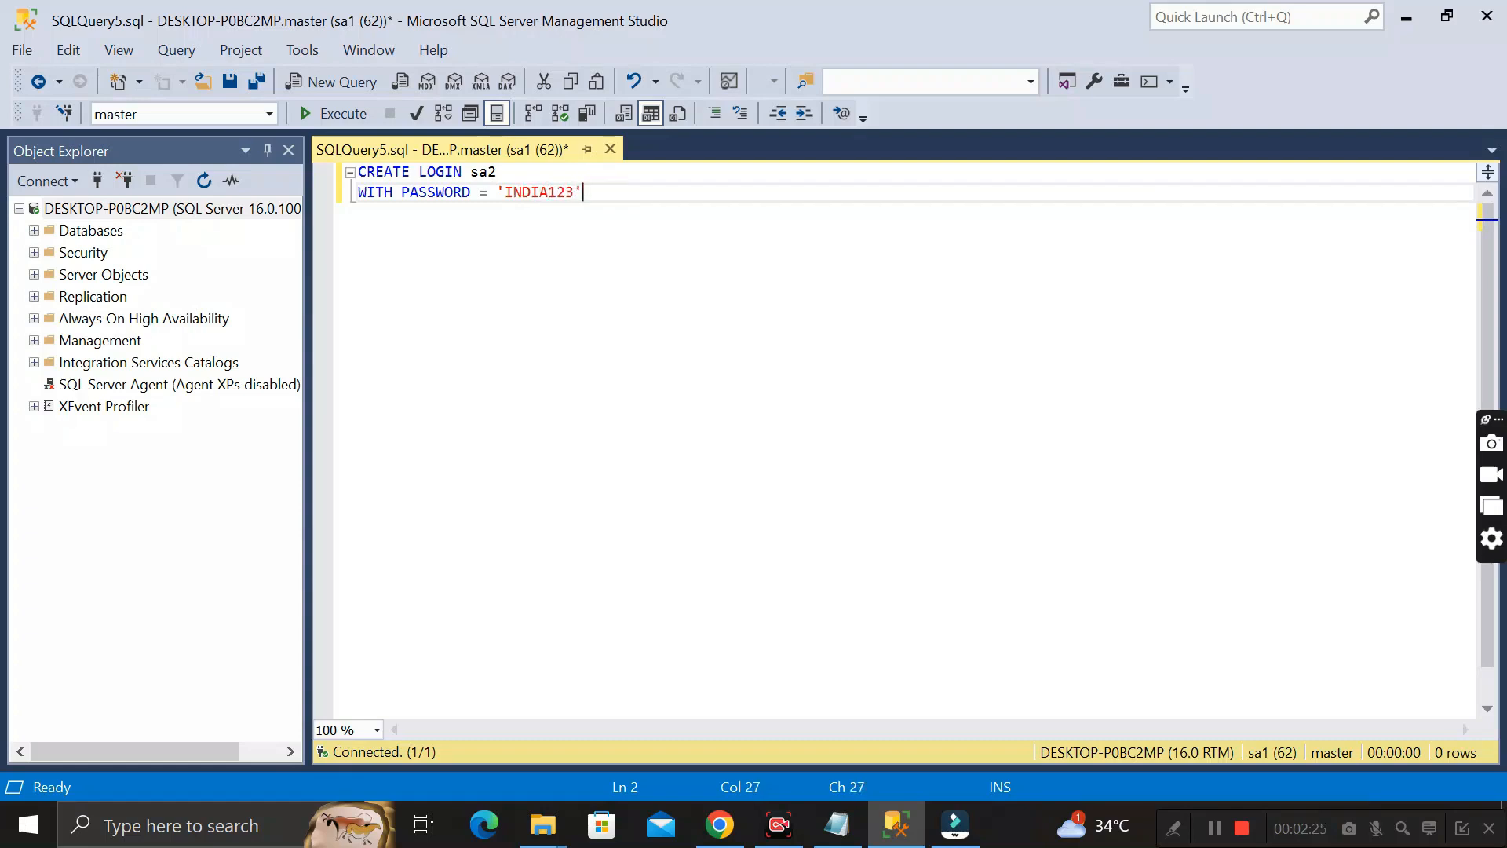
left_click_drag(609, 191, 326, 187)
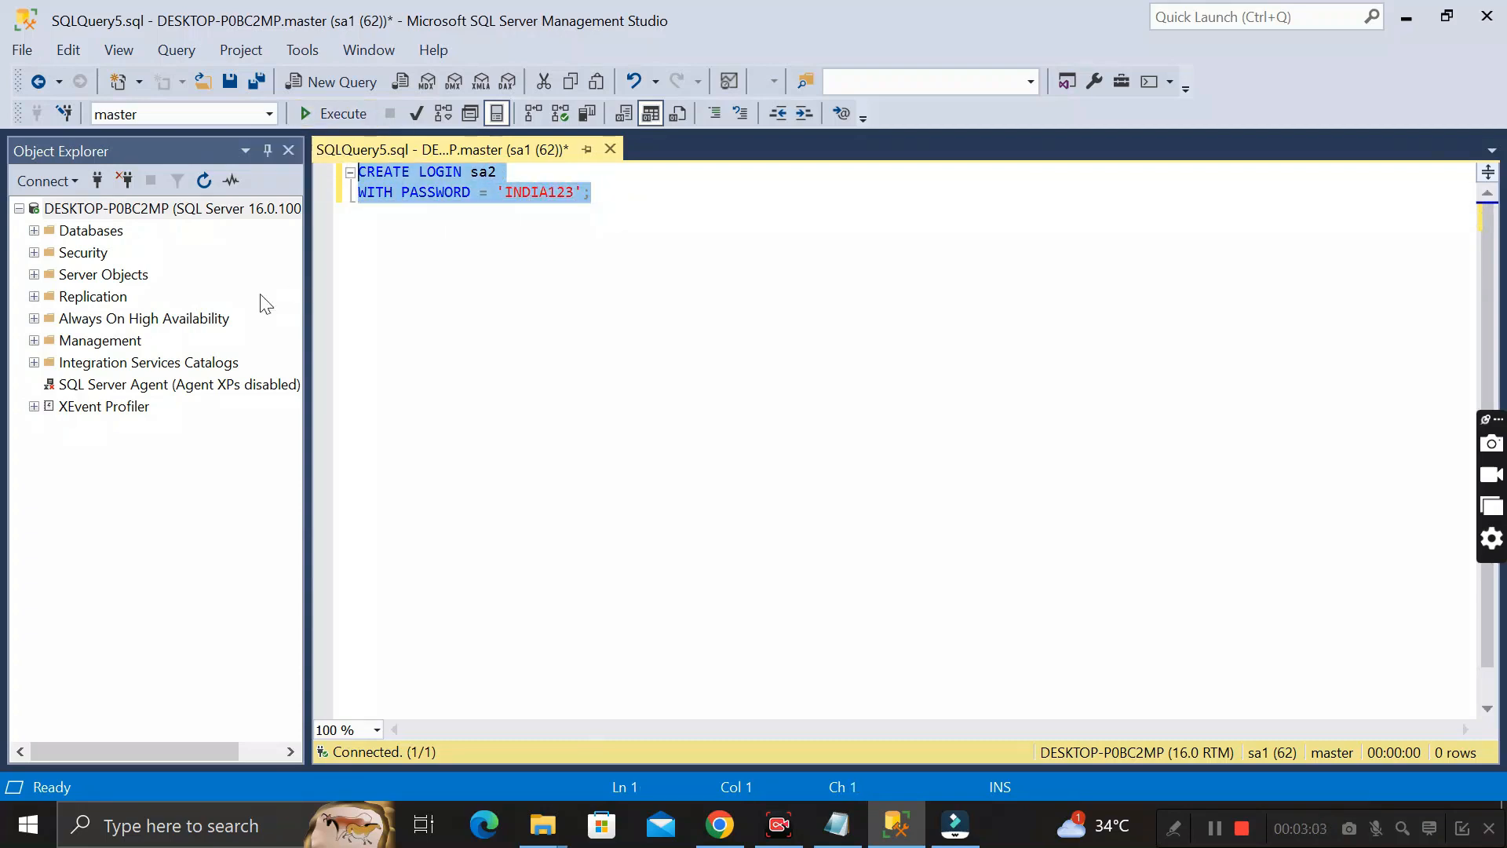
List the server's existing logins under Security, and execute the CREATE LOGIN sa2 statement
left_click(33, 252)
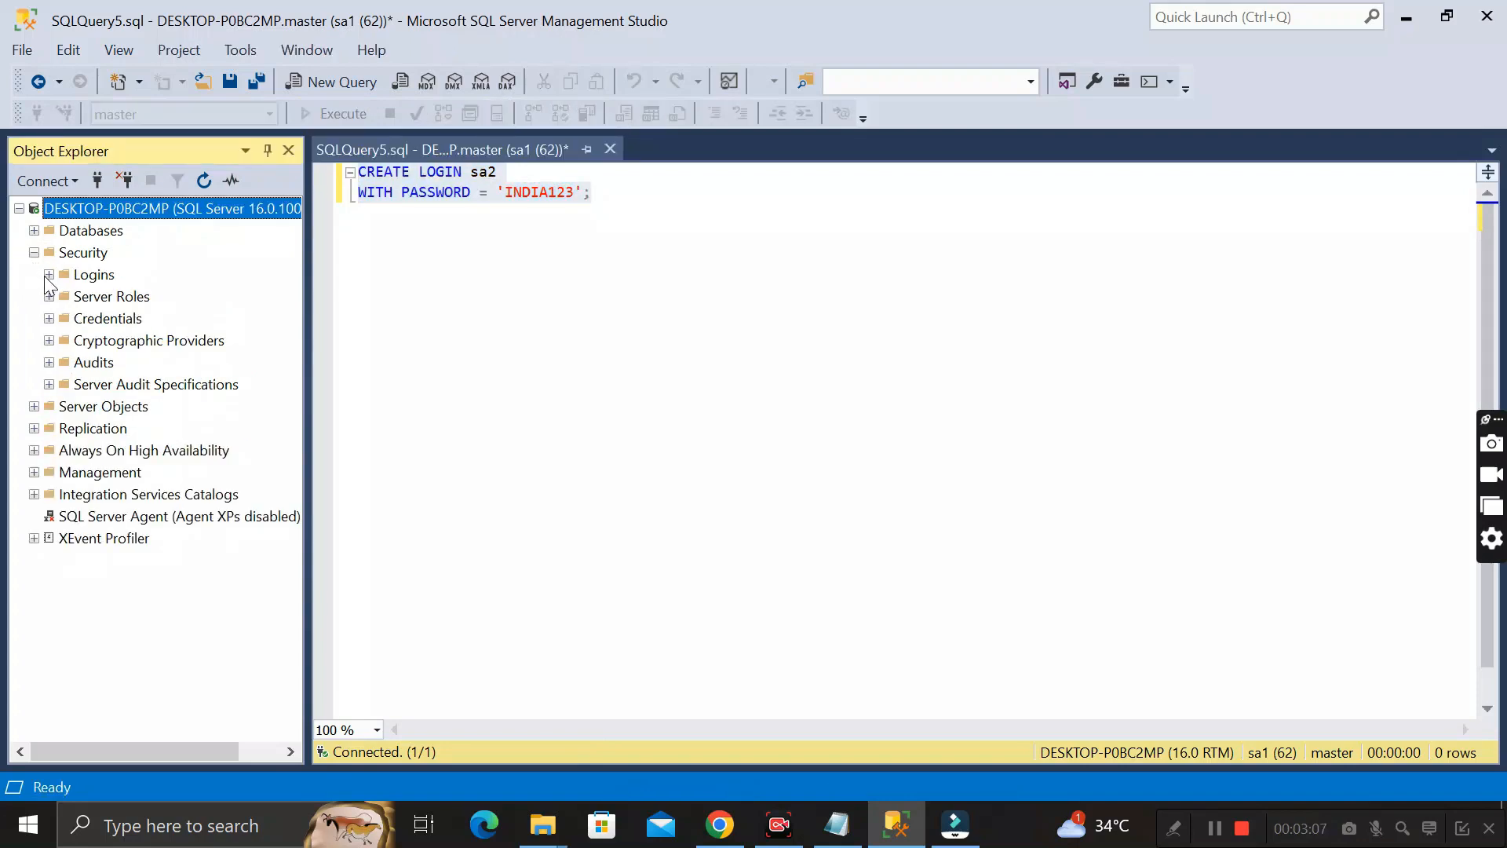
left_click(49, 274)
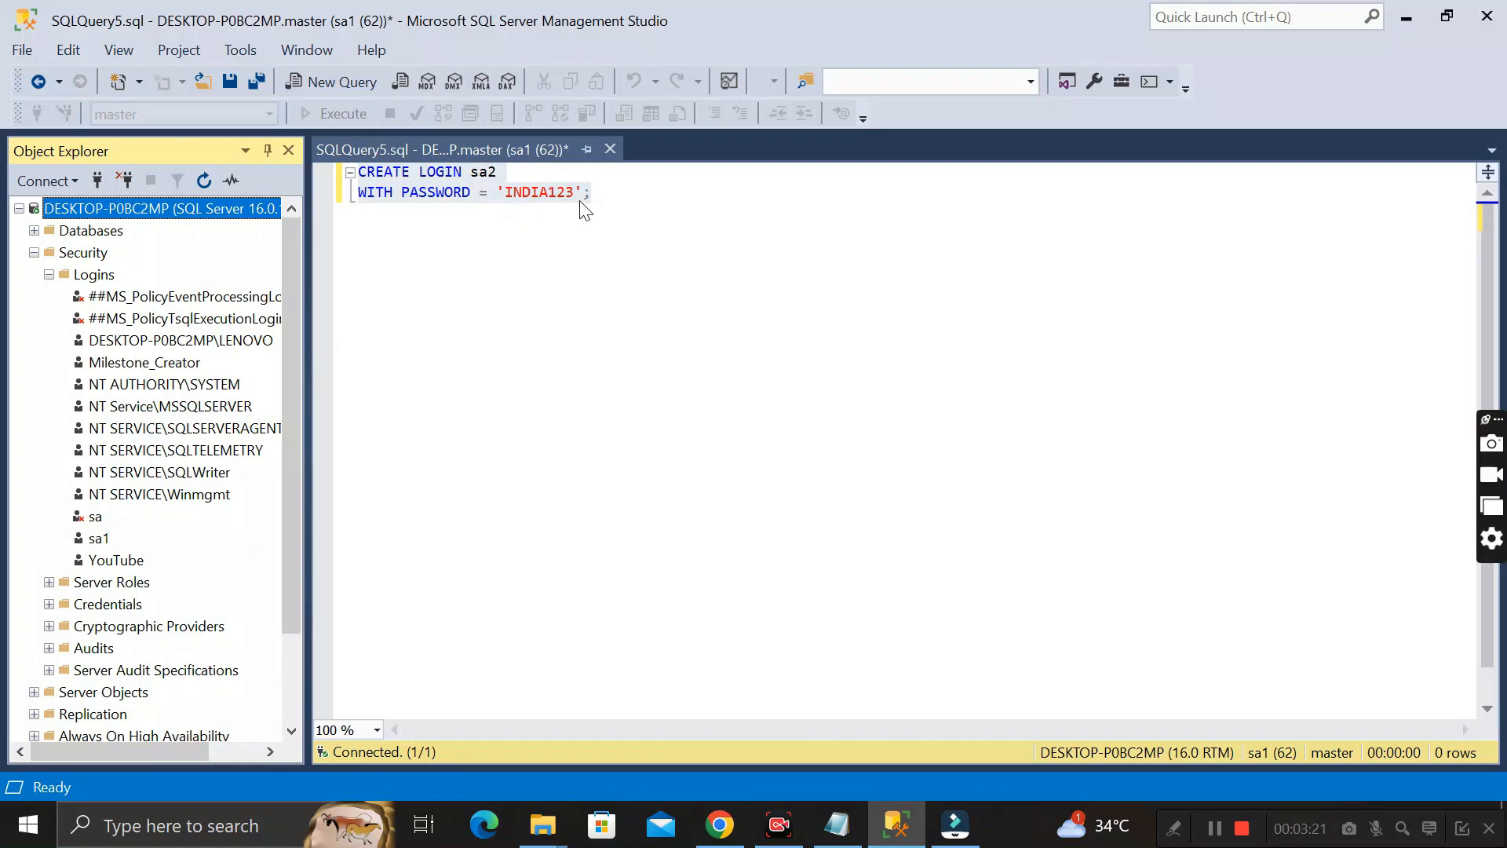
left_click(487, 194)
left_click_drag(590, 195, 359, 174)
left_click(337, 117)
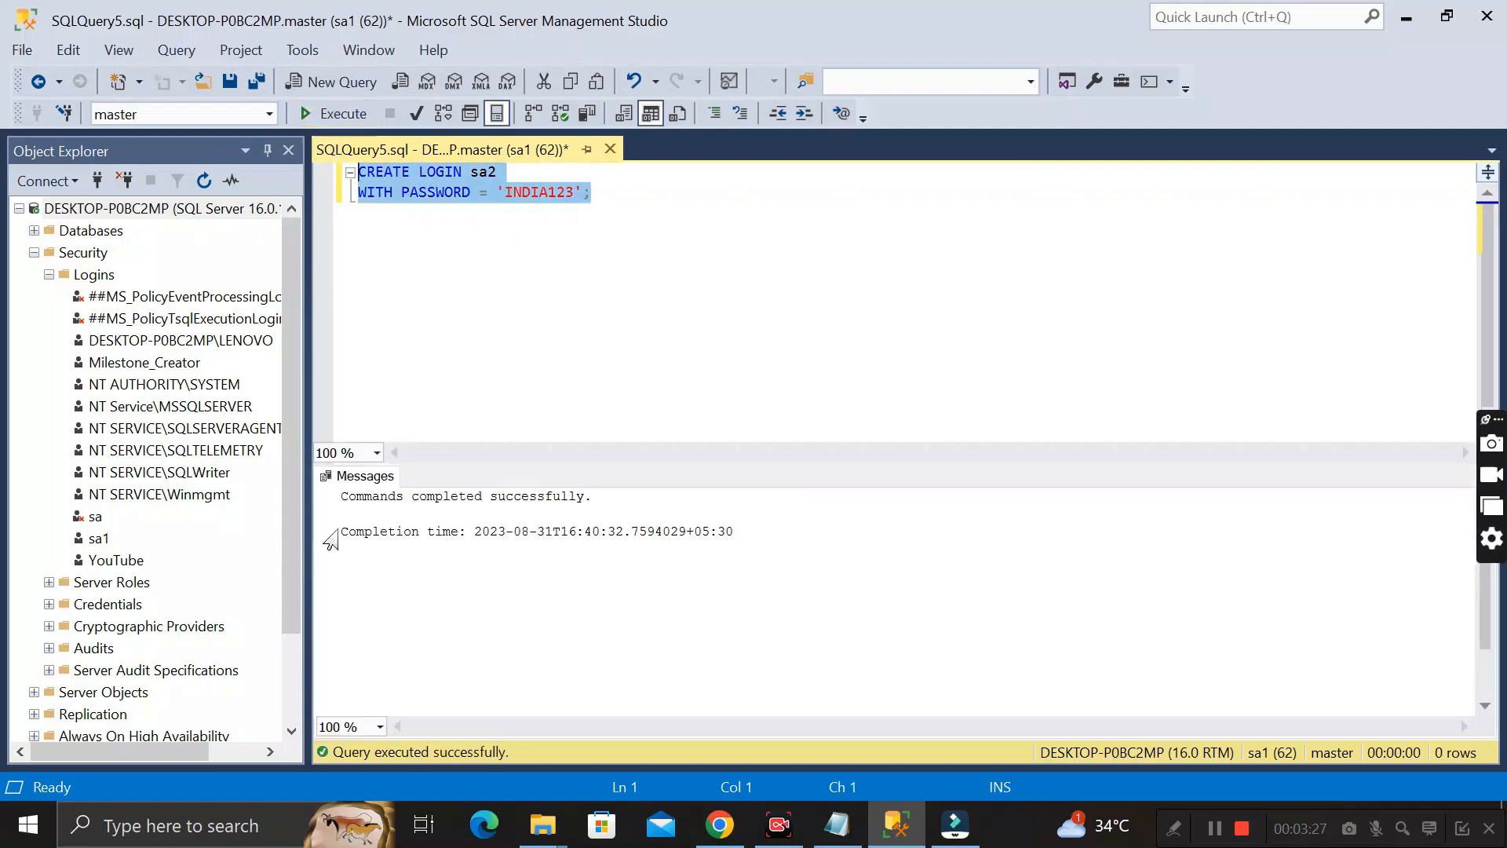
left_click_drag(339, 497, 343, 515)
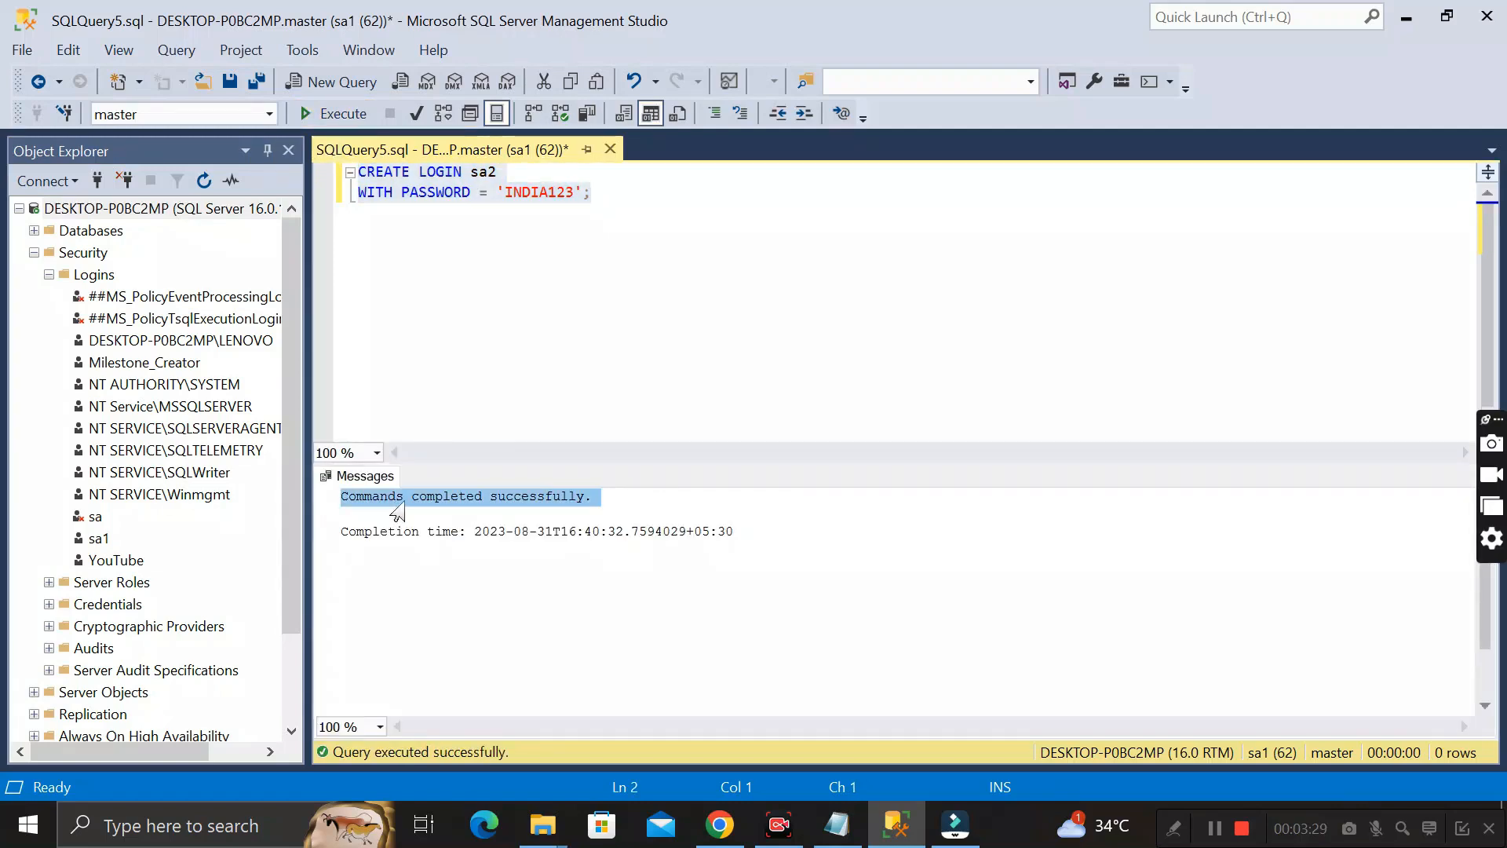
Refresh the server's logins, locate sa2 in the list, and review the password set in the query
left_click(94, 276)
right_click(96, 283)
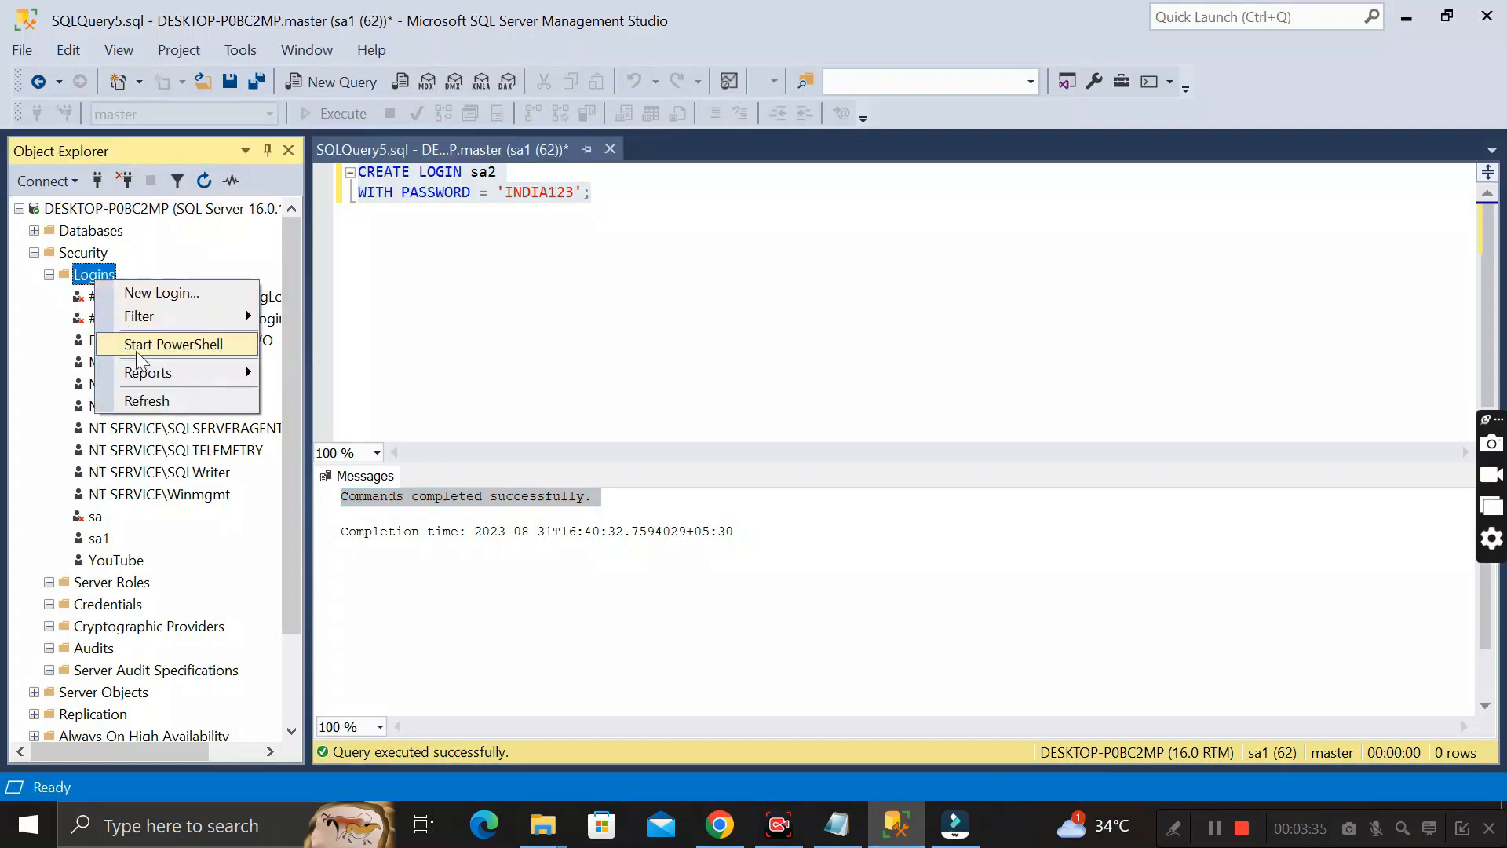
left_click(151, 403)
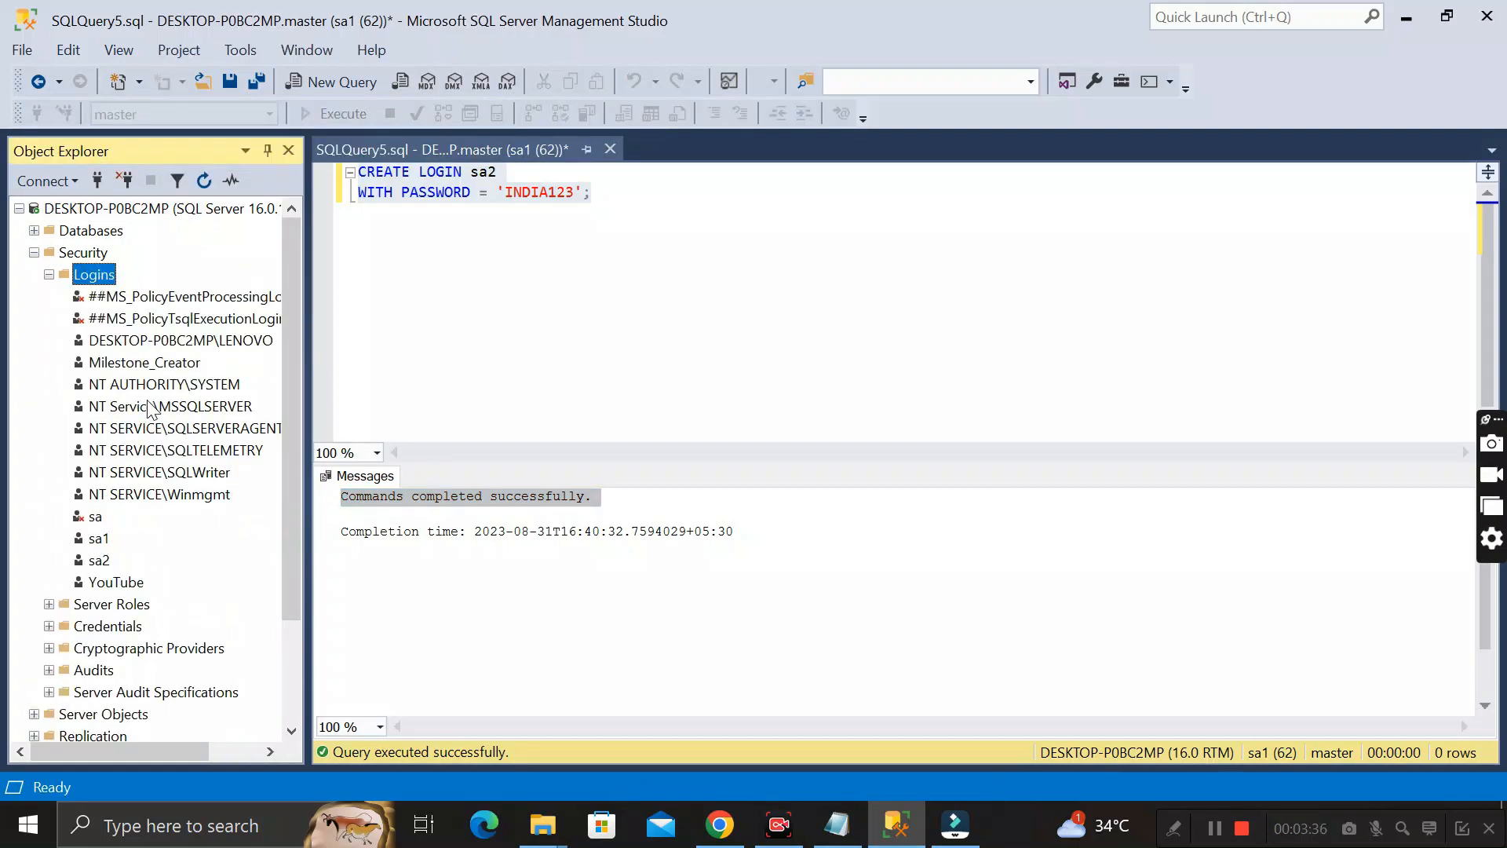
left_click(101, 563)
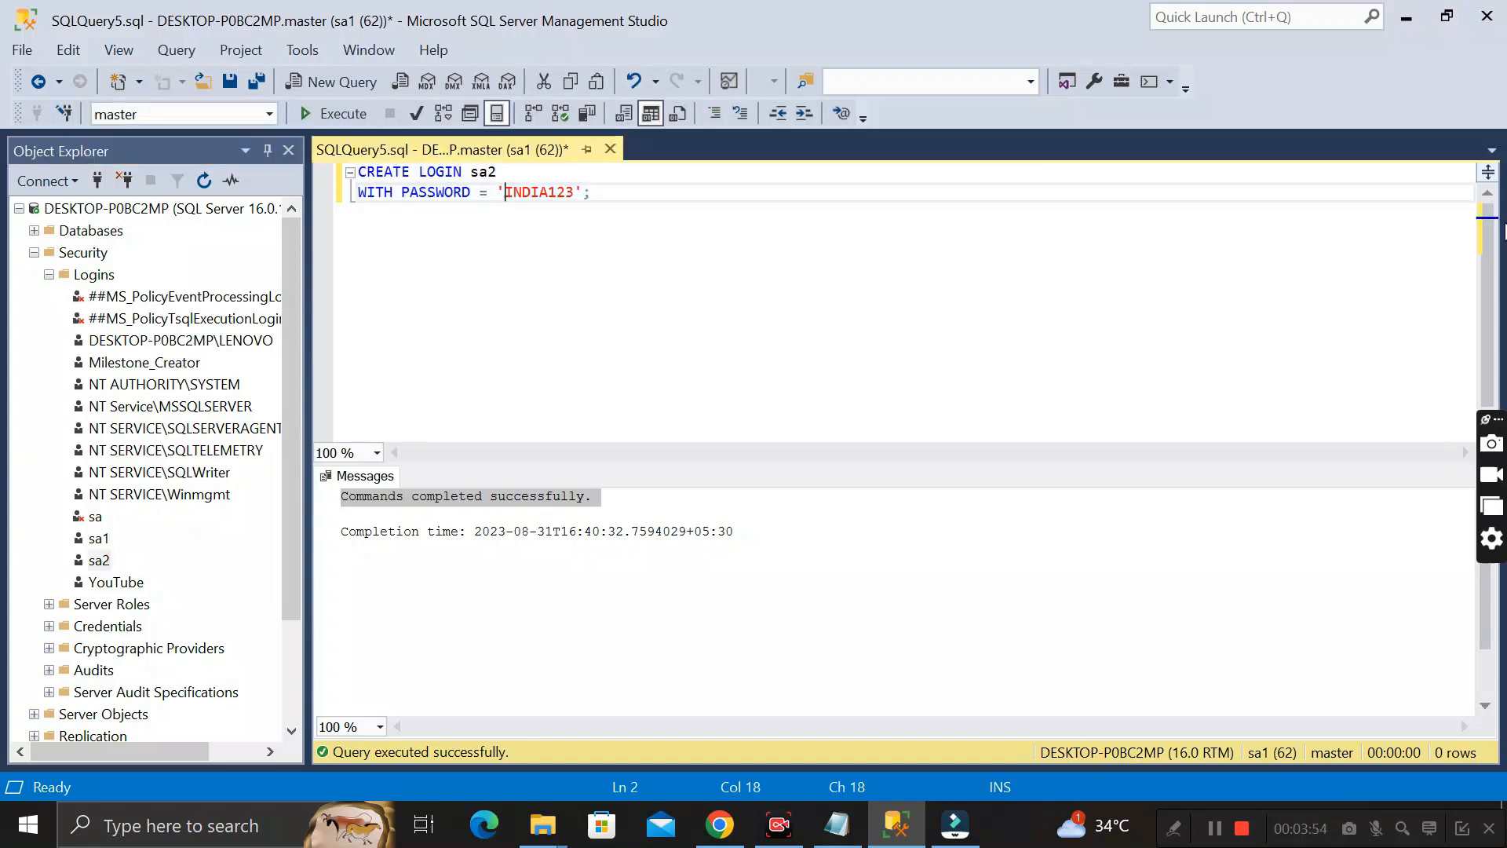
left_click(99, 561)
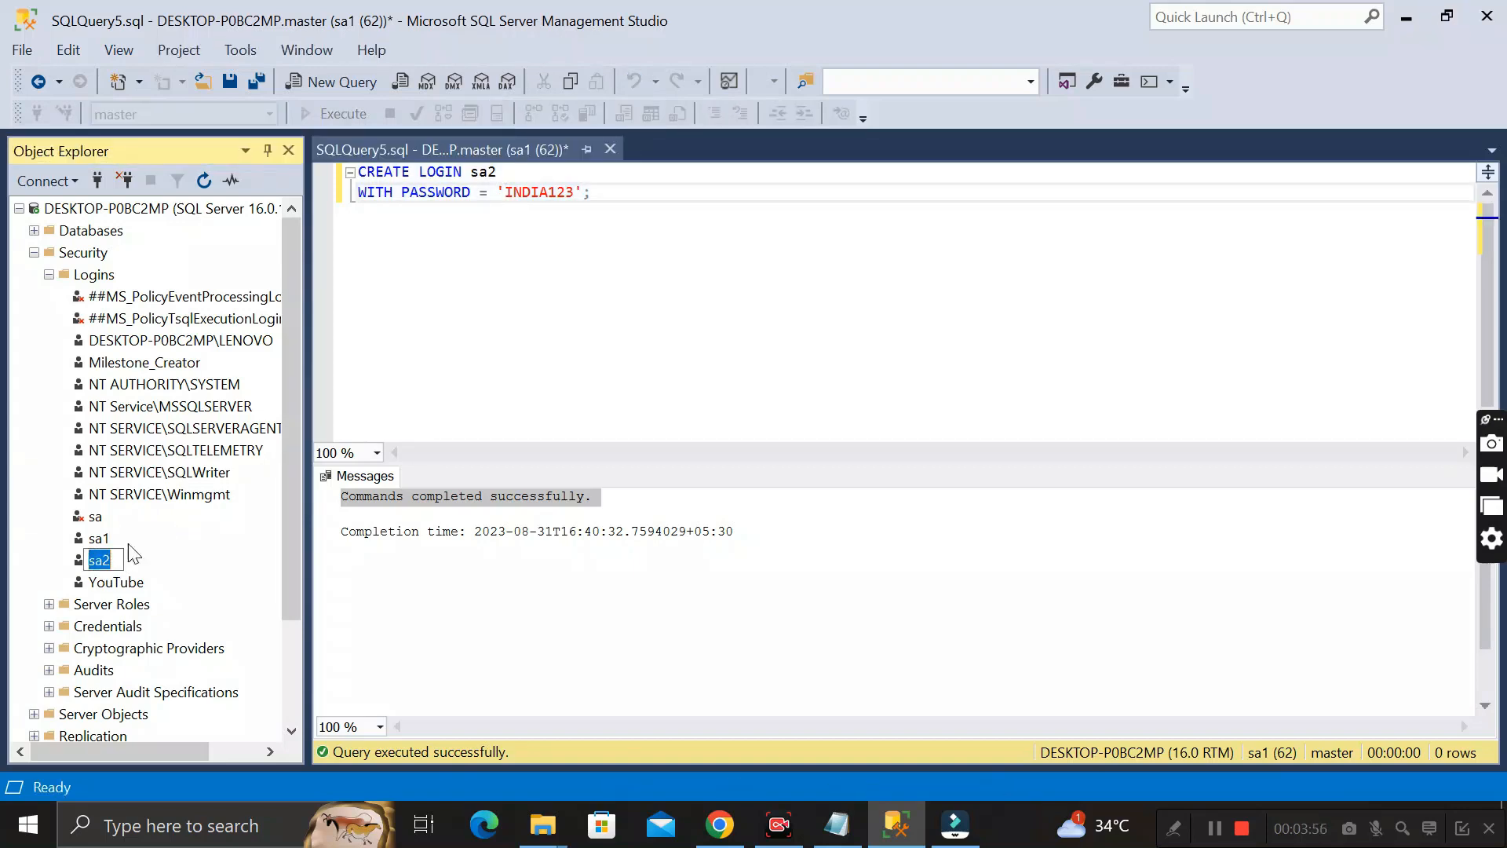
left_click_drag(504, 192, 573, 202)
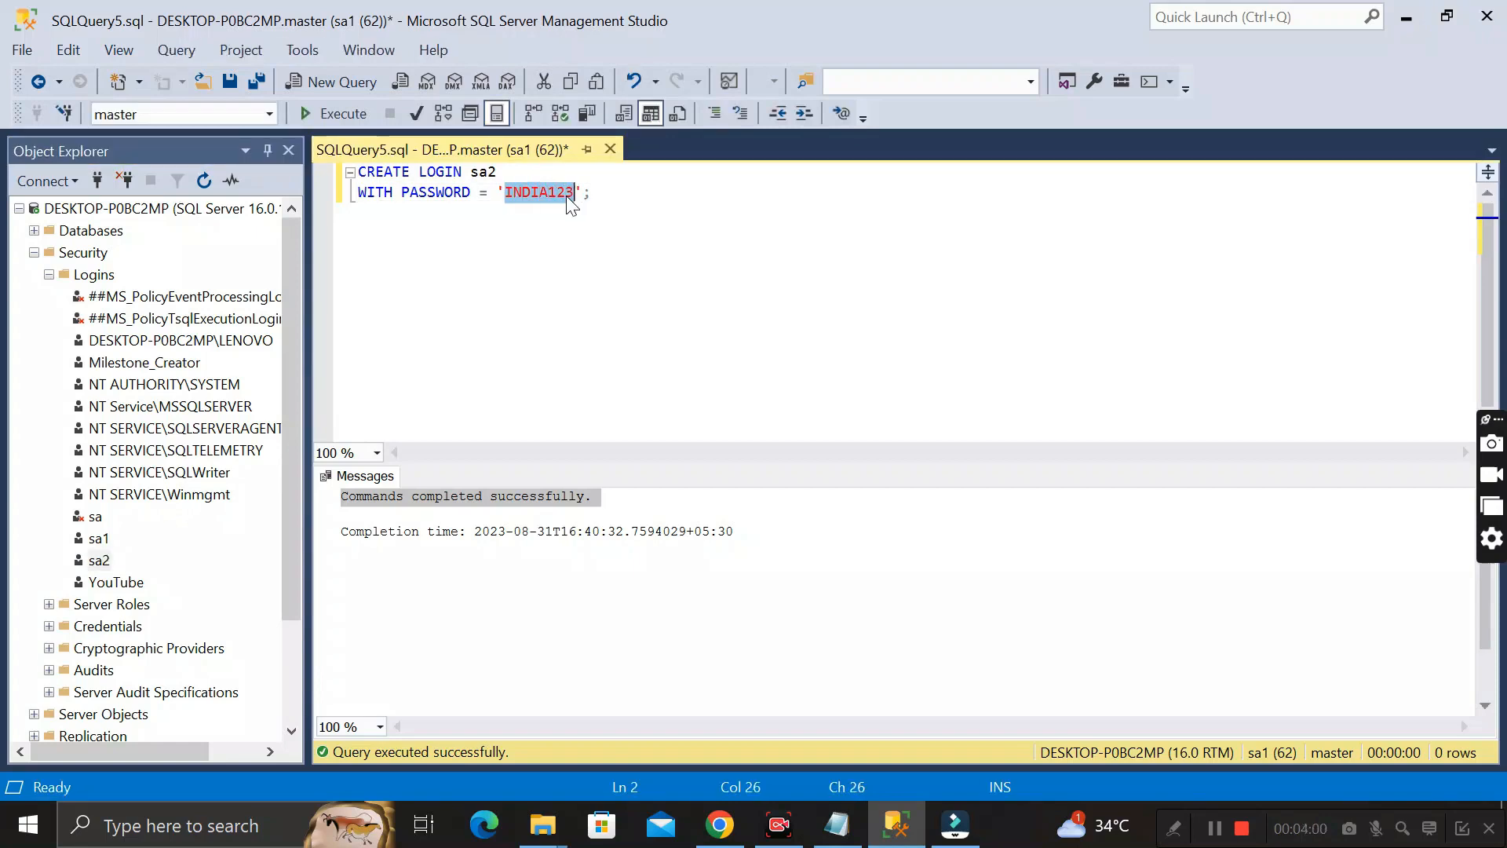
left_click(547, 193)
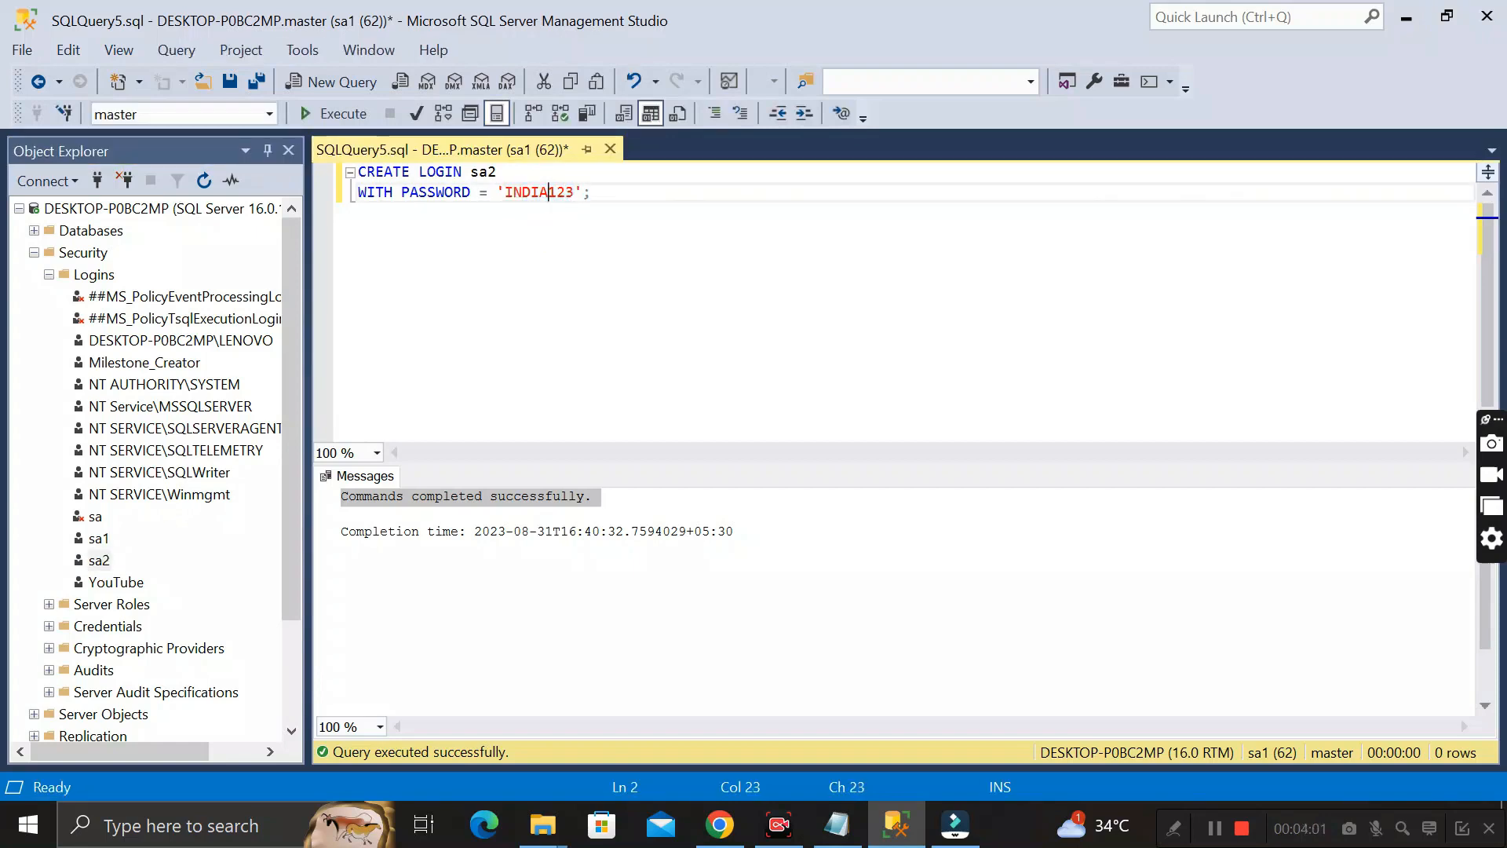
Disconnect from the server and reconnect to DESKTOP-P0BC2MP using SQL Server Authentication with login sa2 and its password
left_click(131, 179)
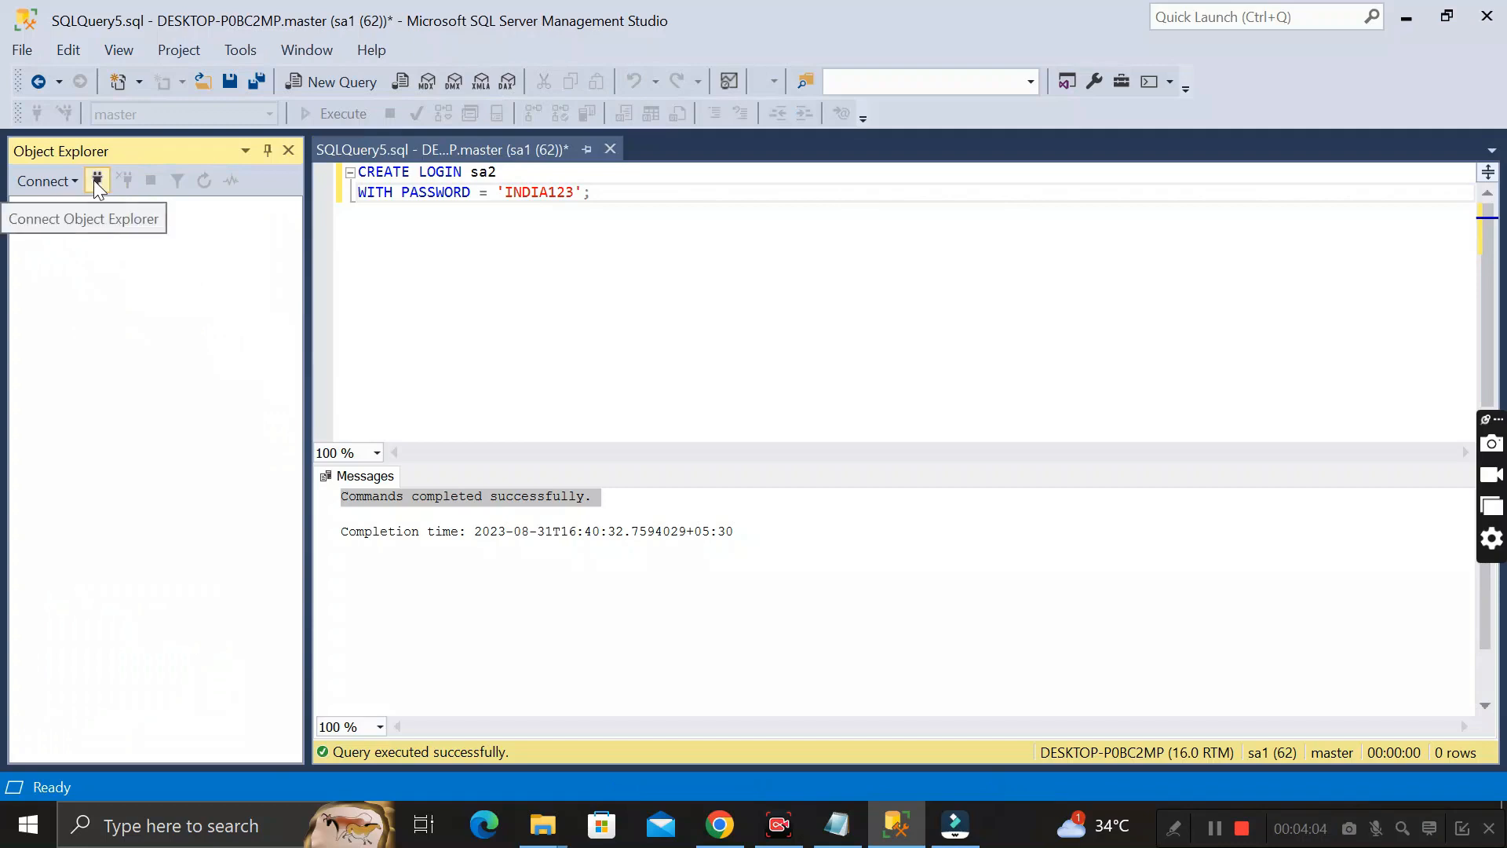
left_click(94, 180)
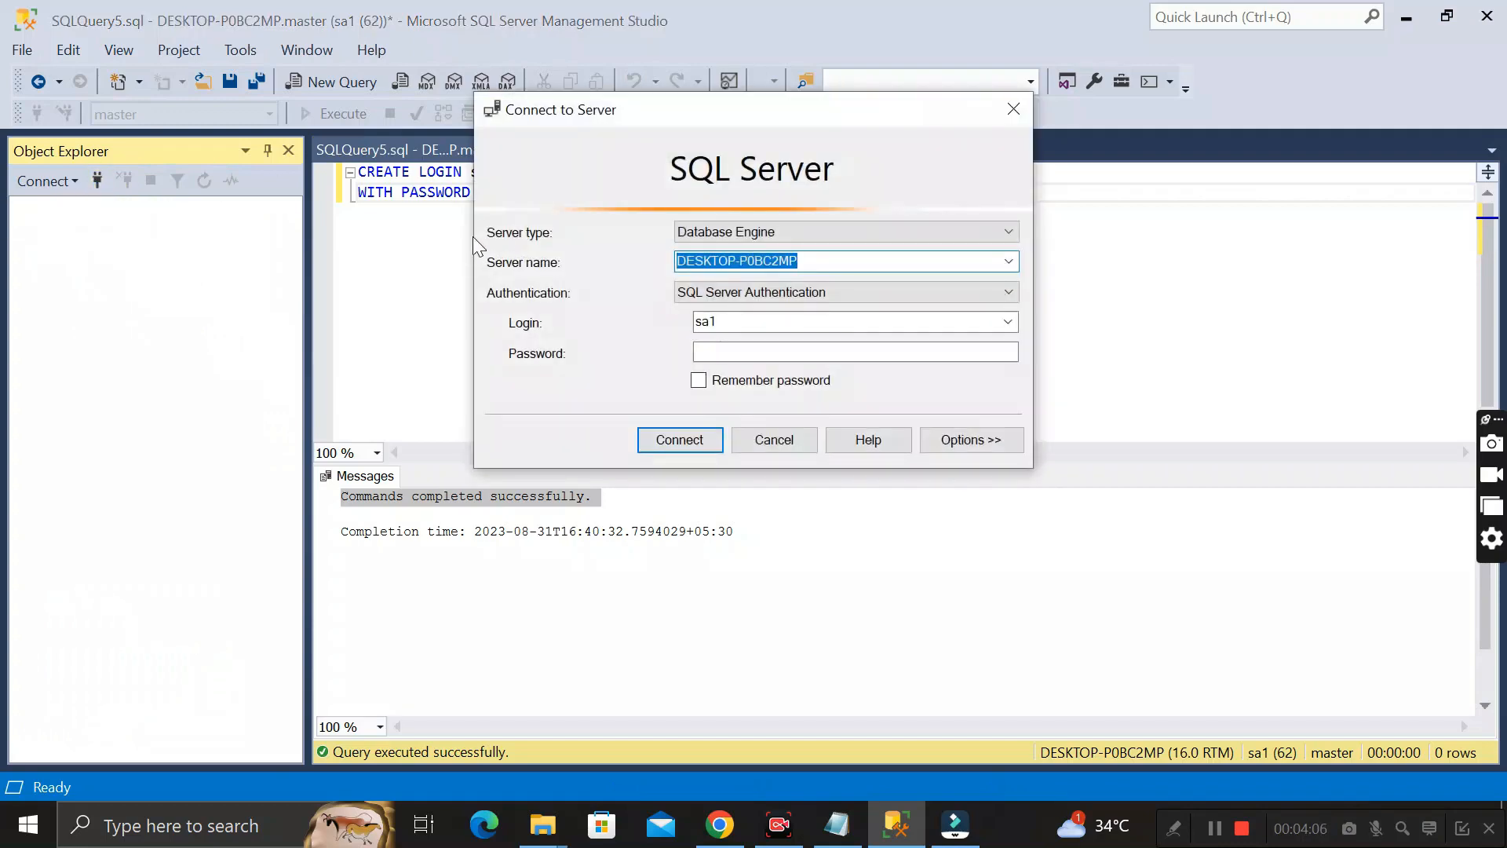
left_click(1007, 321)
type("SA2")
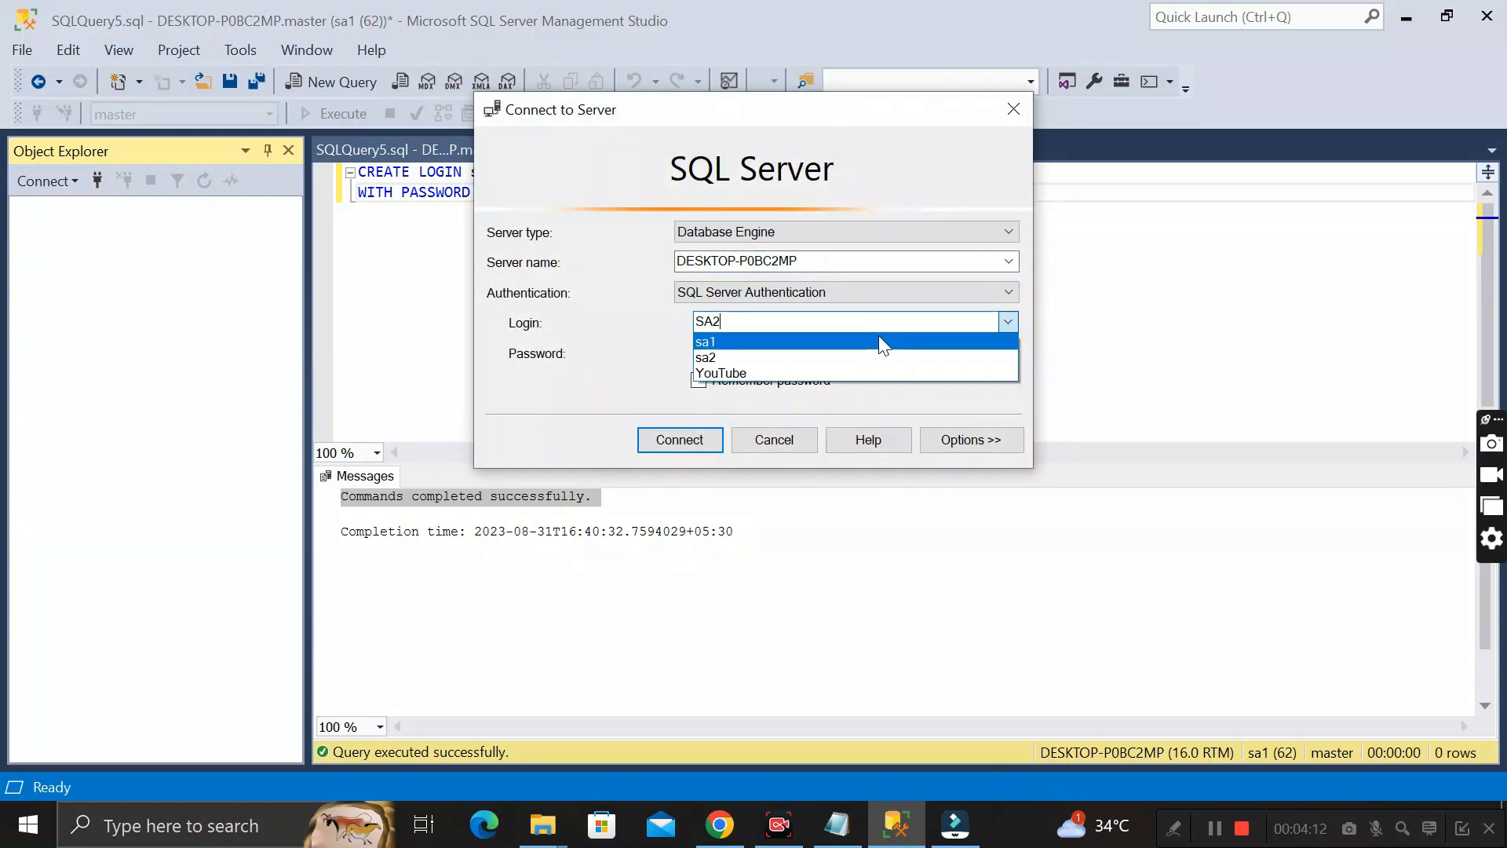
key("Down")
key("Return")
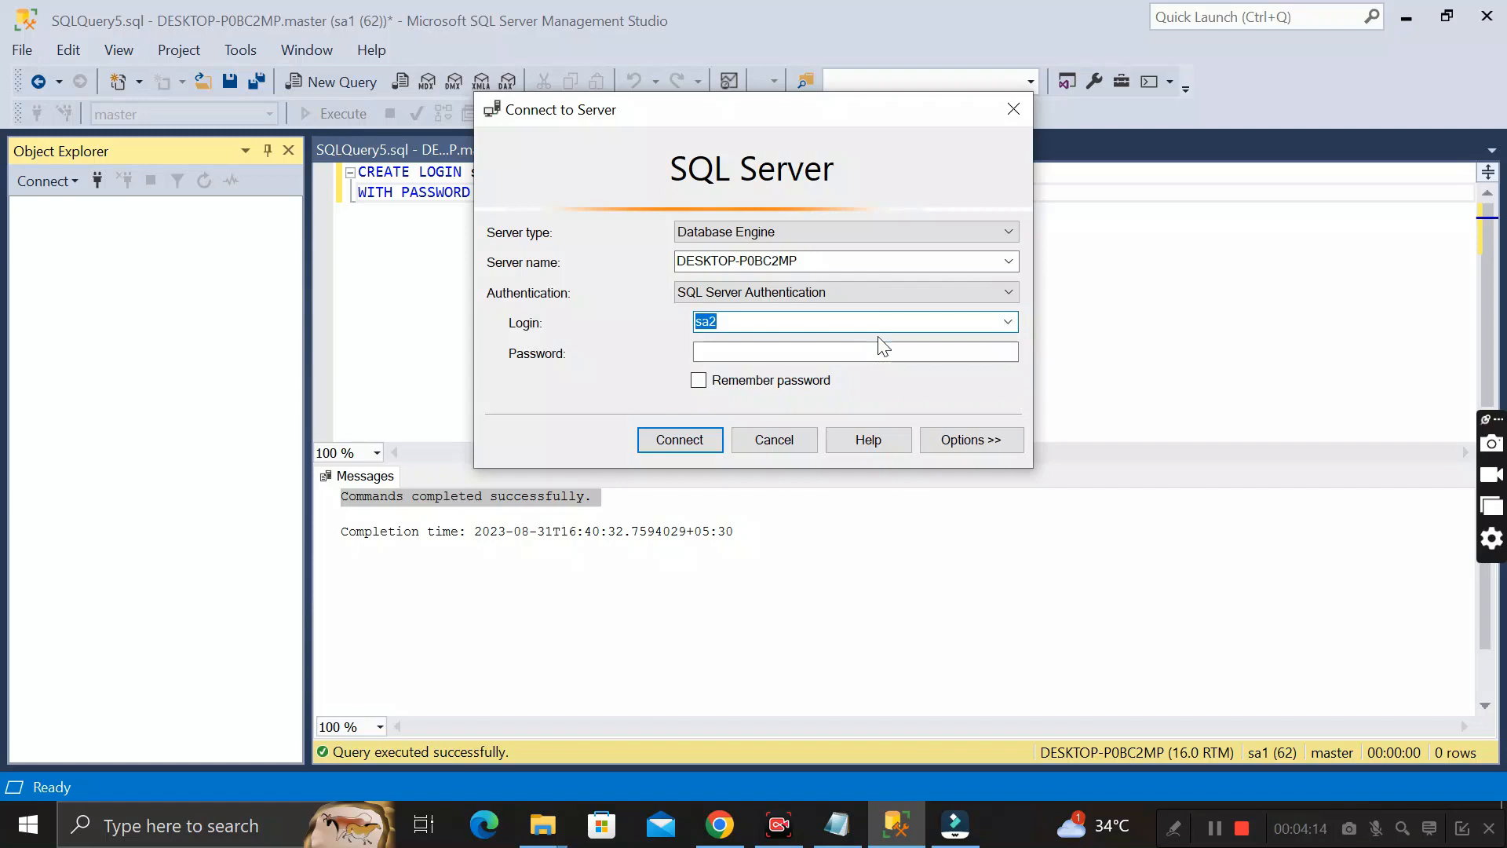
left_click(784, 350)
type("********")
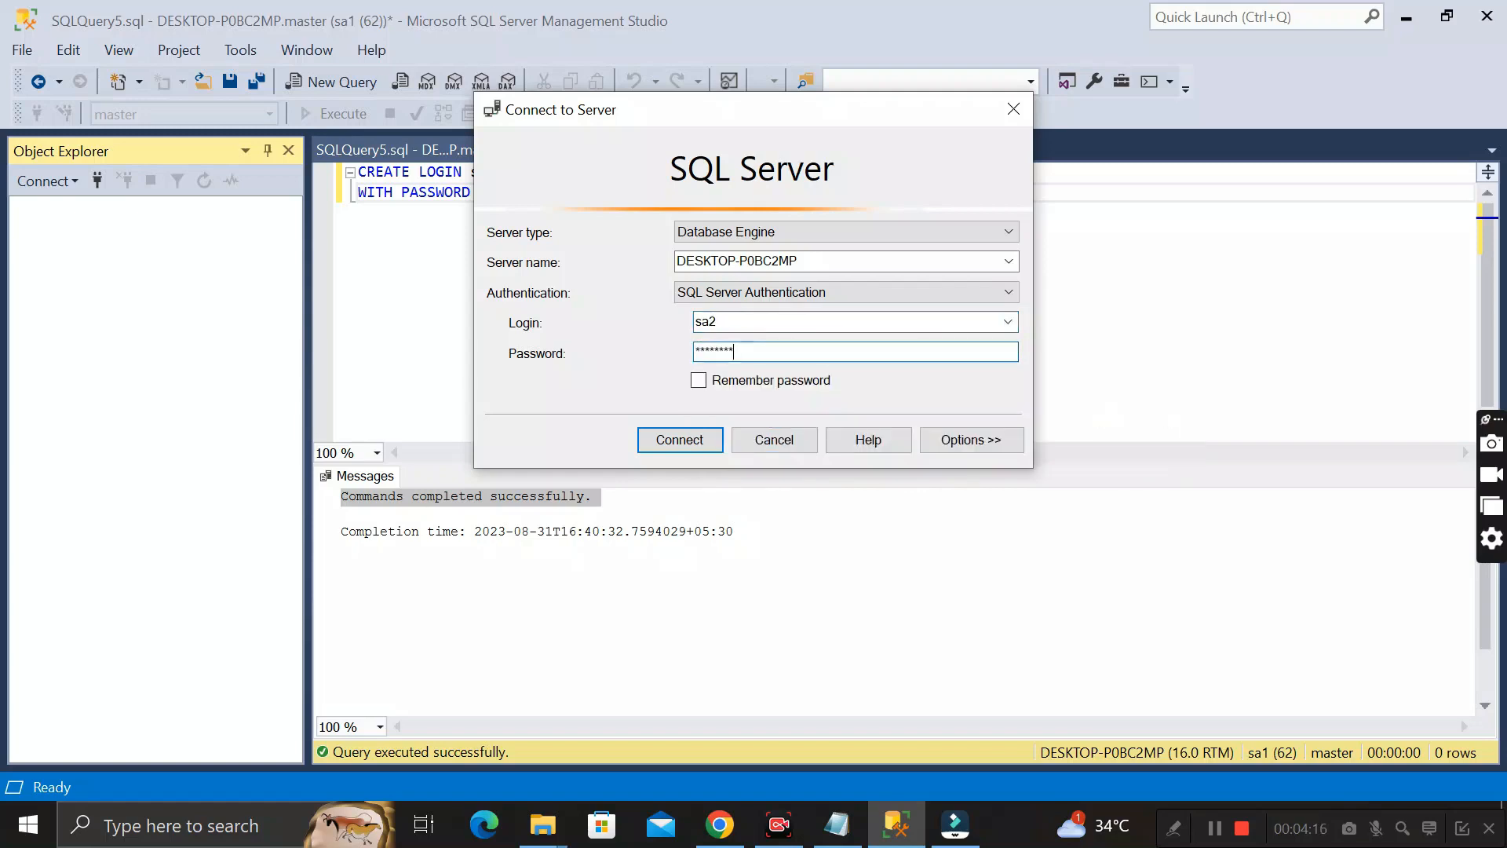
left_click(678, 440)
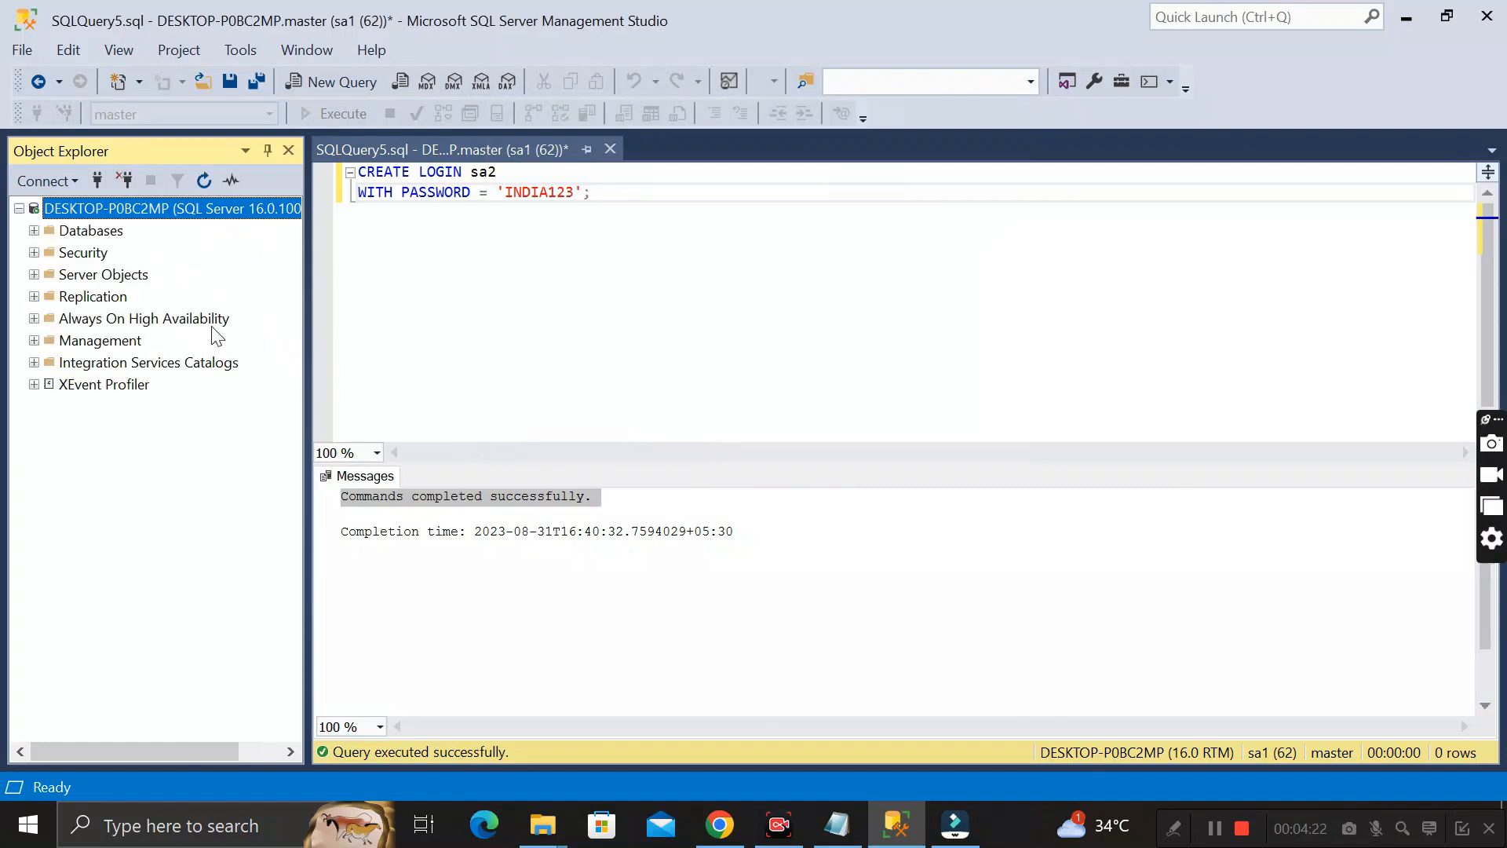
left_click_drag(471, 172, 579, 191)
left_click(590, 191)
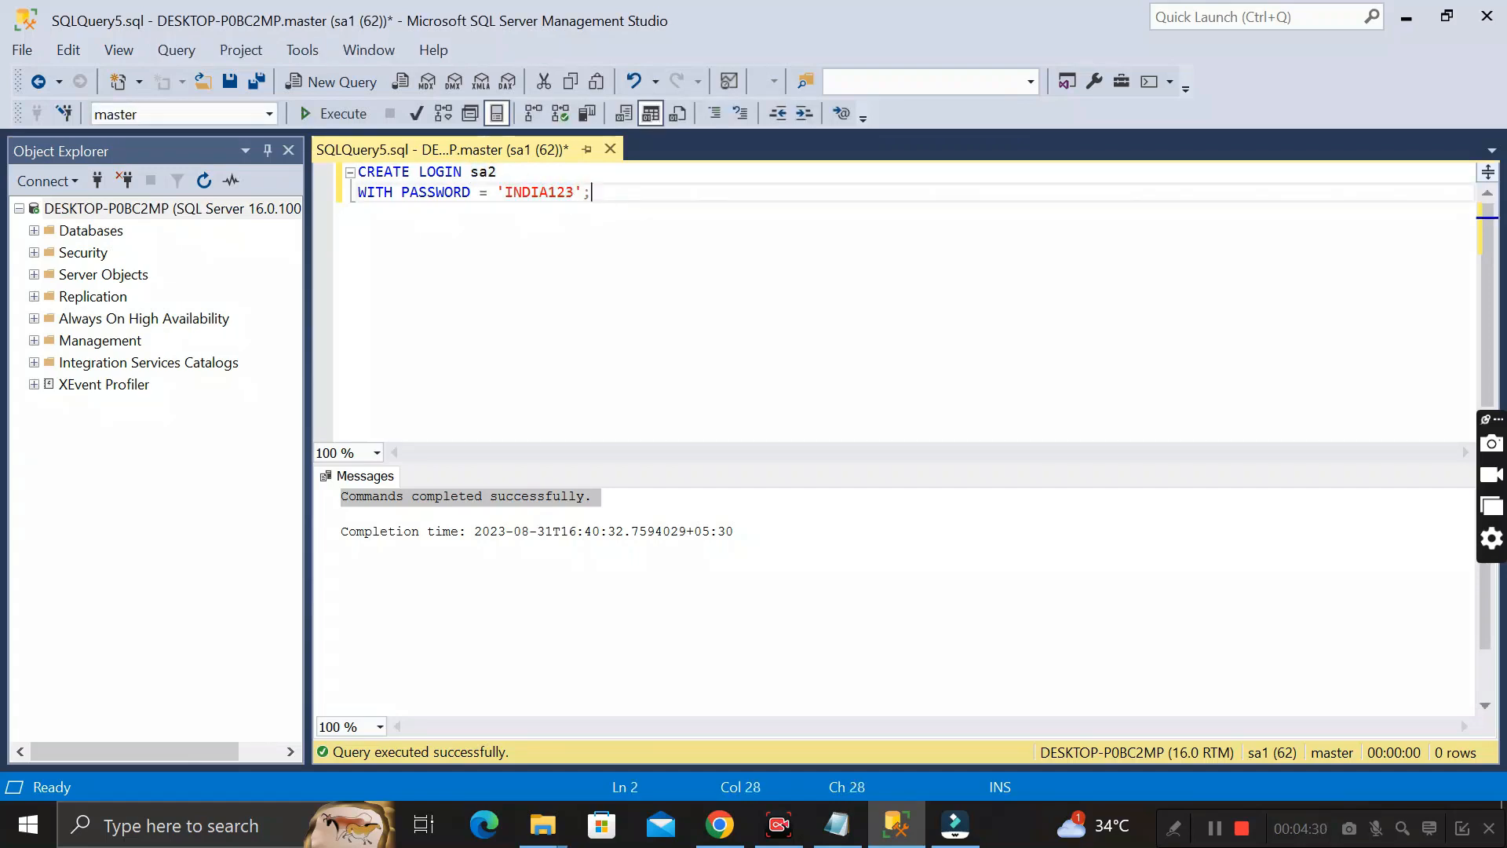